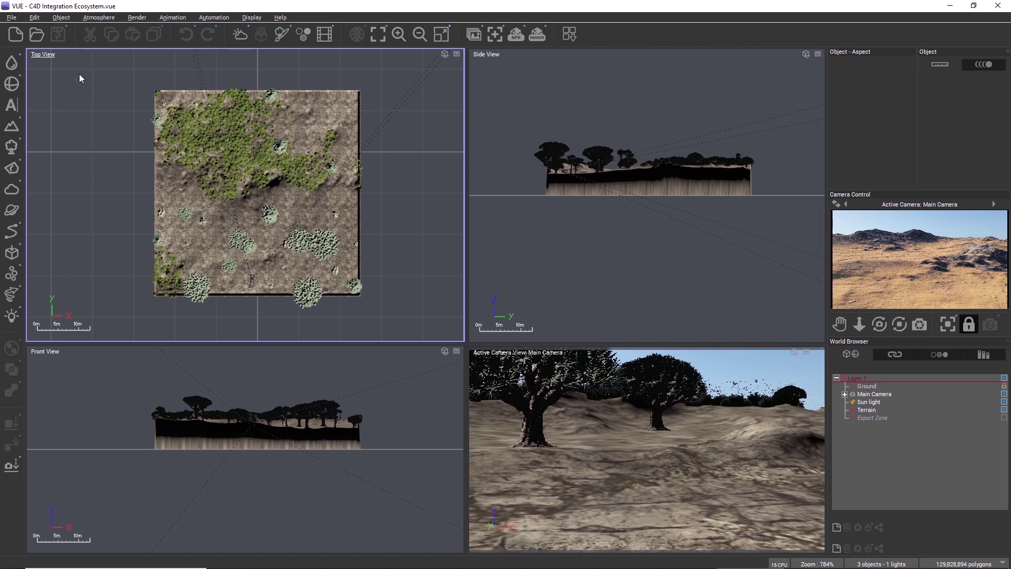
# Step: Export the entire VUE scene with Export for set to Cinema4D as C4D Integration Ecosystem.c4d
pyautogui.click(11, 17)
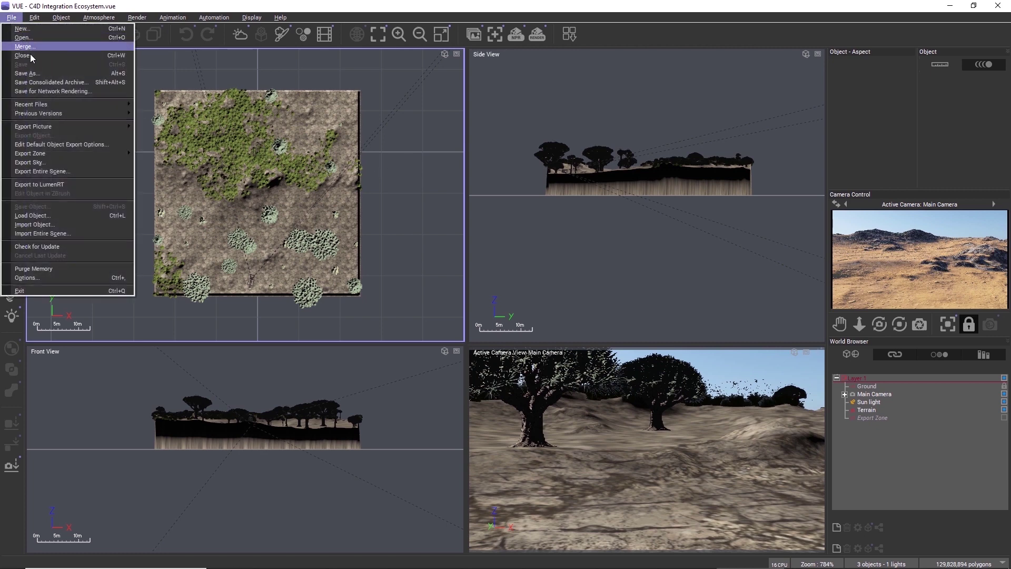
pyautogui.click(67, 173)
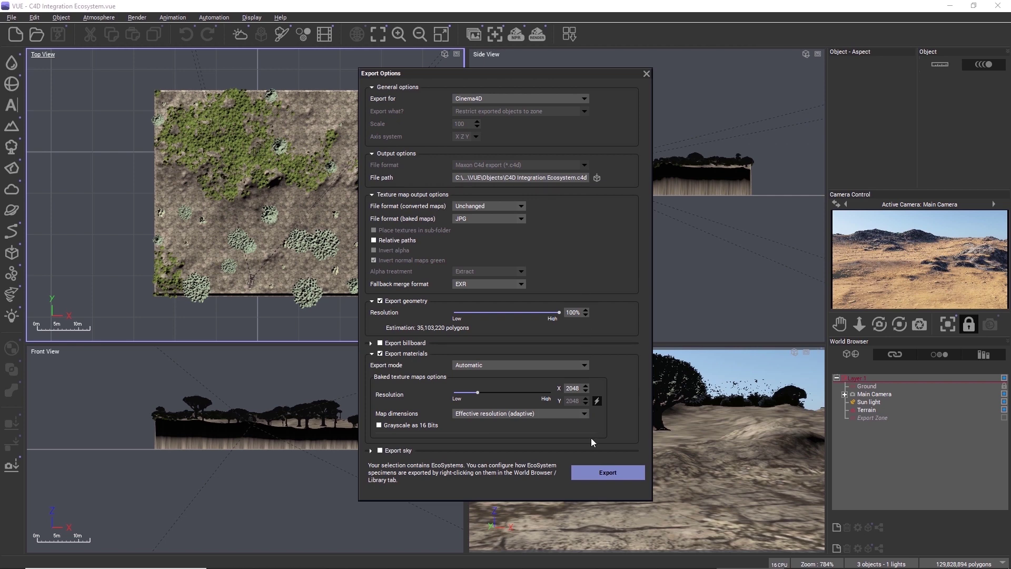
pyautogui.click(596, 467)
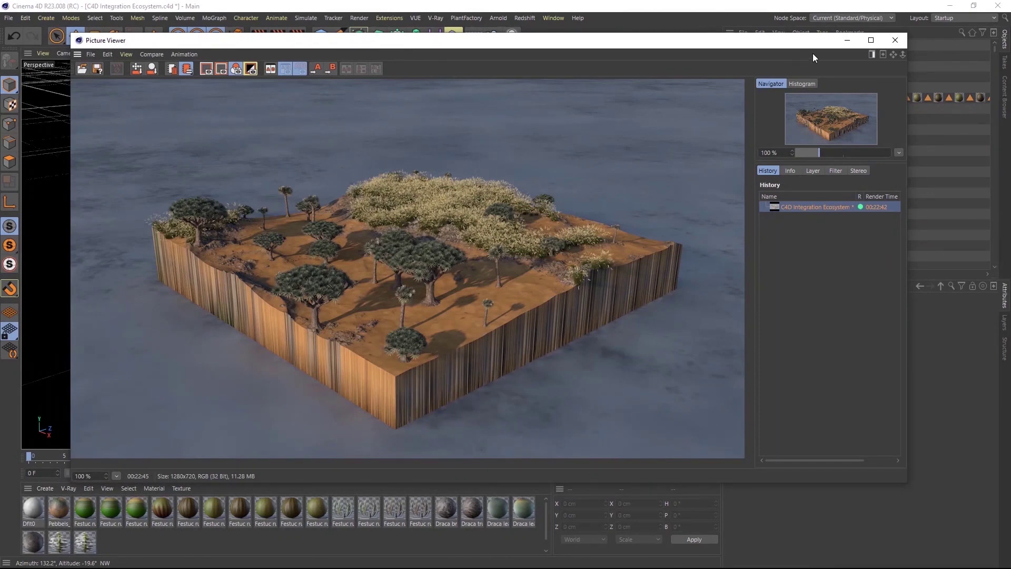
# Step: Minimize the Picture Viewer and inspect the Festuca_rubra_LD grass object and its instances
pyautogui.click(847, 40)
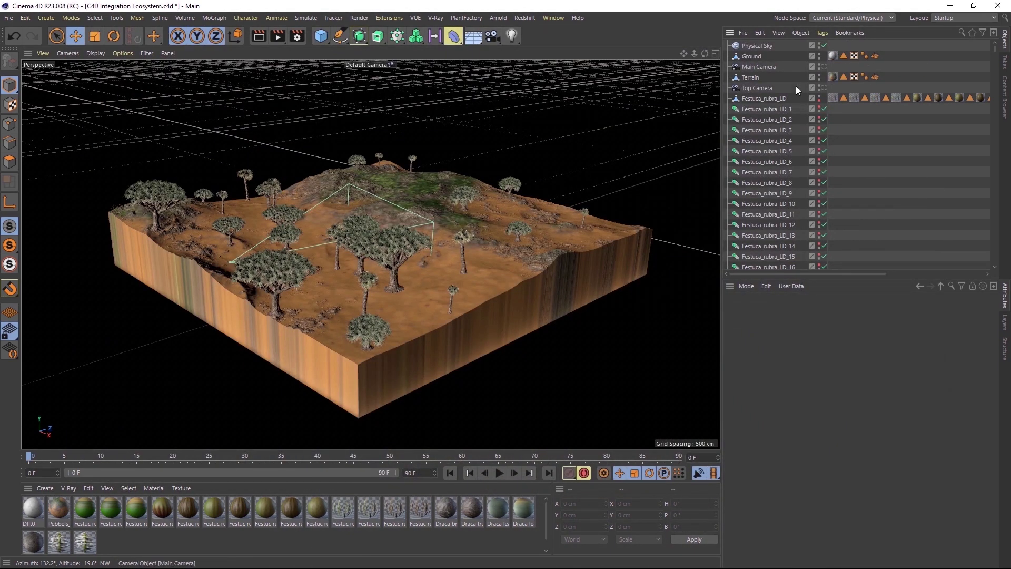
pyautogui.click(775, 99)
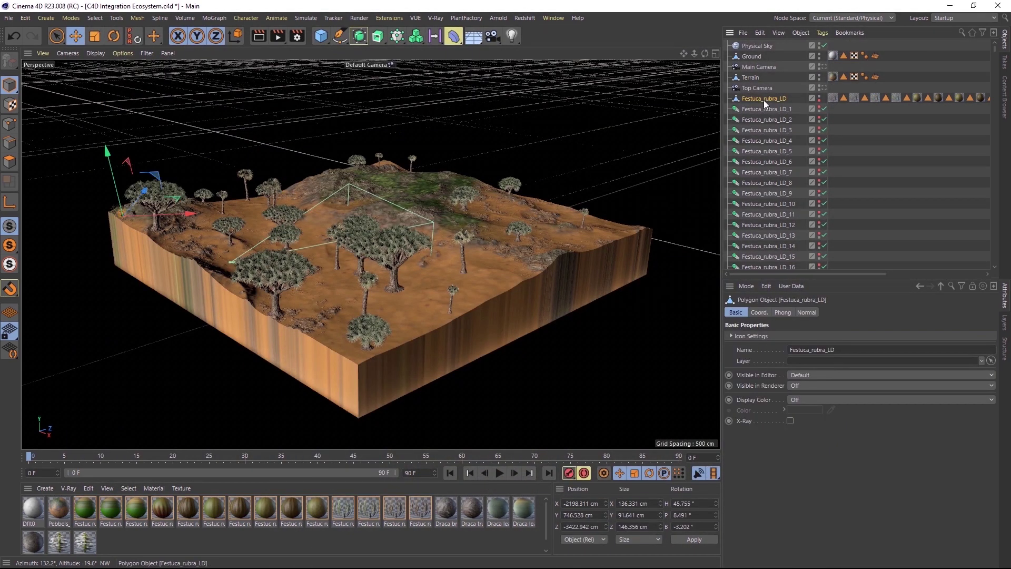
pyautogui.click(768, 110)
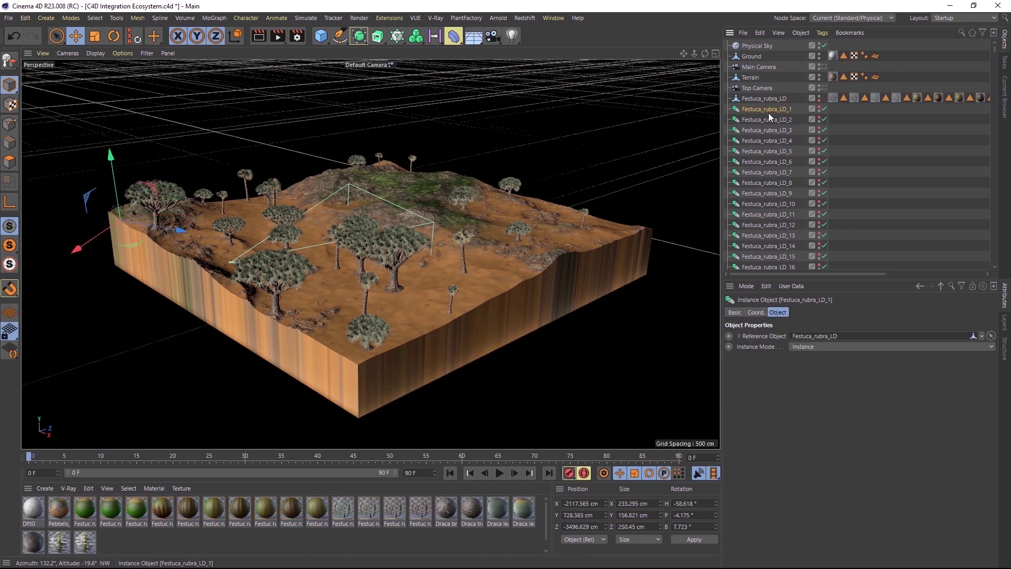
pyautogui.click(769, 121)
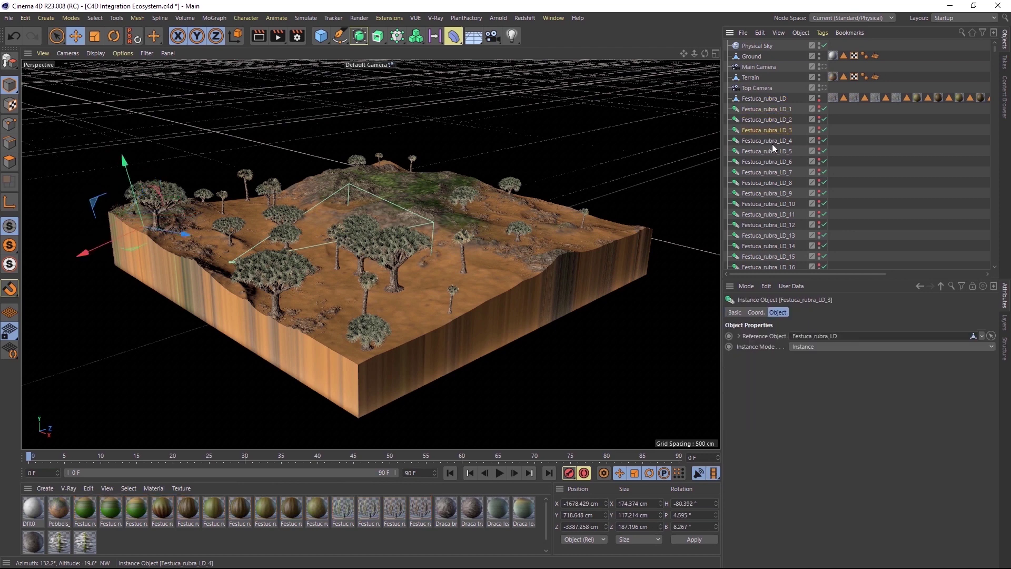
pyautogui.click(772, 141)
# Step: Select a Dracaena_draco_LD tree and move it to a new spot on the terrain
pyautogui.moveTo(997, 51); pyautogui.dragTo(998, 264)
pyautogui.click(778, 224)
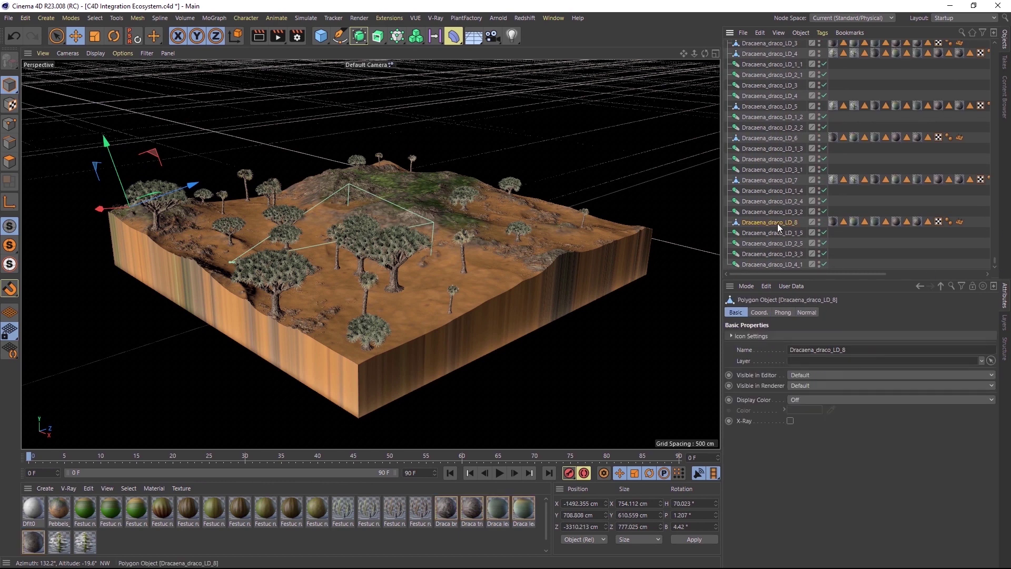
pyautogui.click(759, 180)
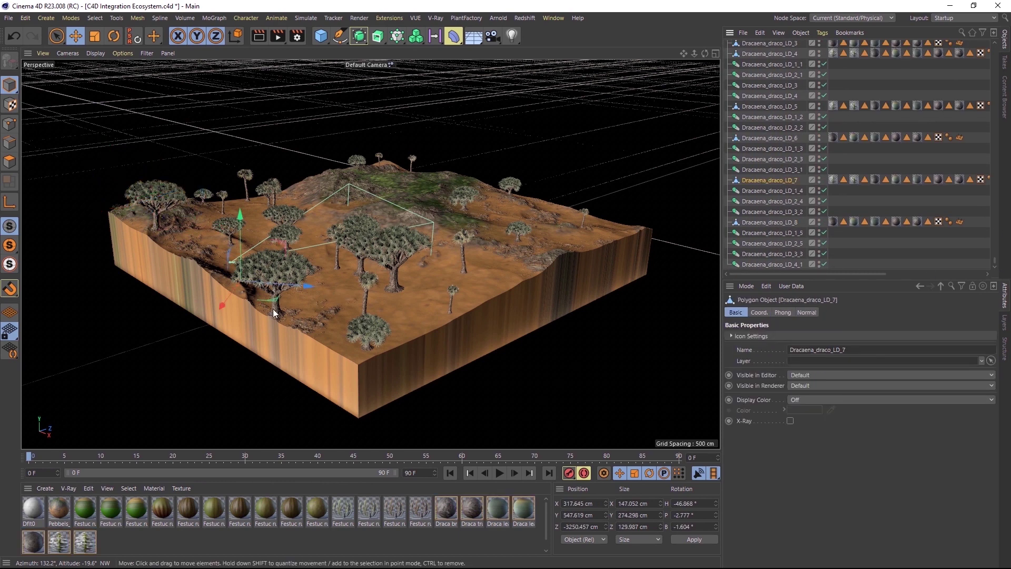
pyautogui.click(289, 298)
pyautogui.moveTo(295, 295)
pyautogui.mouseDown()
pyautogui.moveTo(311, 278)
pyautogui.moveTo(308, 285)
pyautogui.mouseUp()
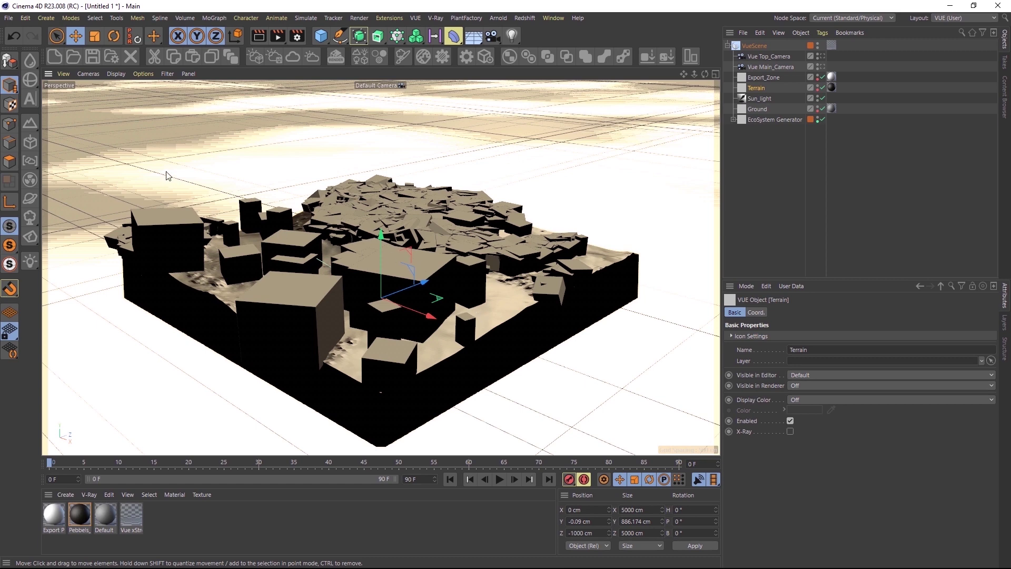
pyautogui.click(111, 55)
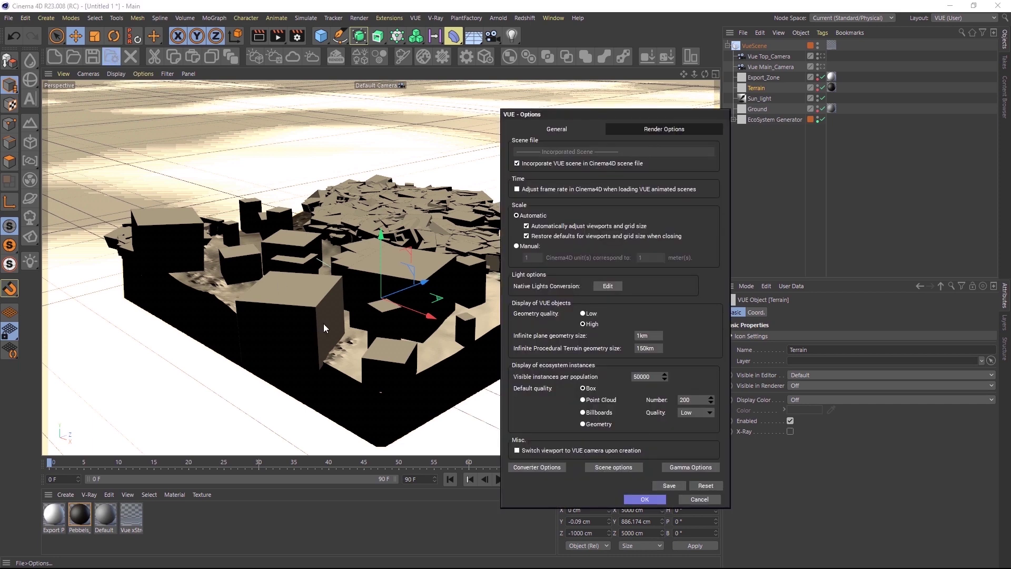
pyautogui.click(592, 425)
pyautogui.click(691, 500)
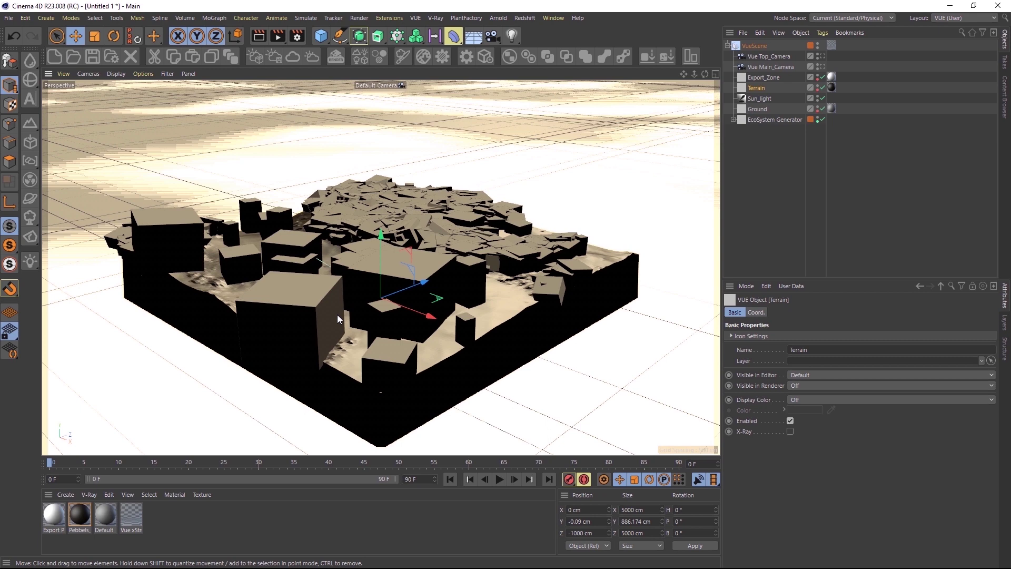
# Step: Set the renderer to V-Ray in Render Settings
pyautogui.click(297, 36)
pyautogui.click(361, 55)
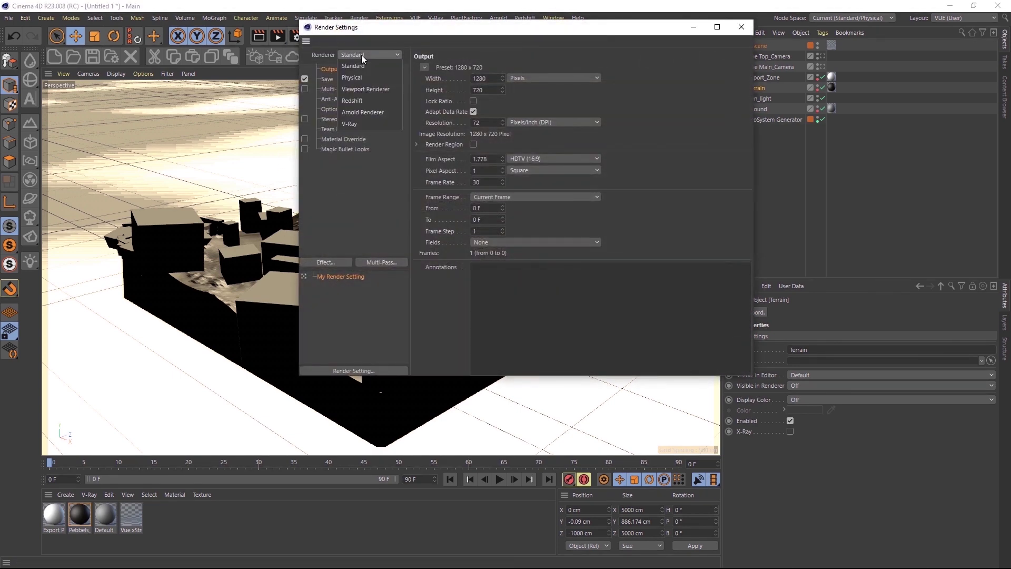
pyautogui.click(375, 123)
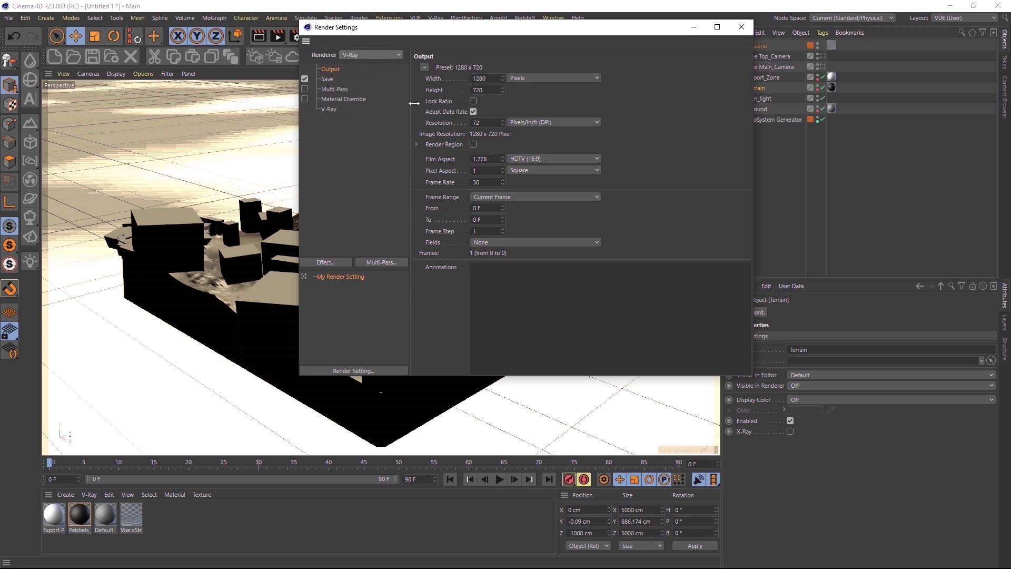
pyautogui.click(740, 27)
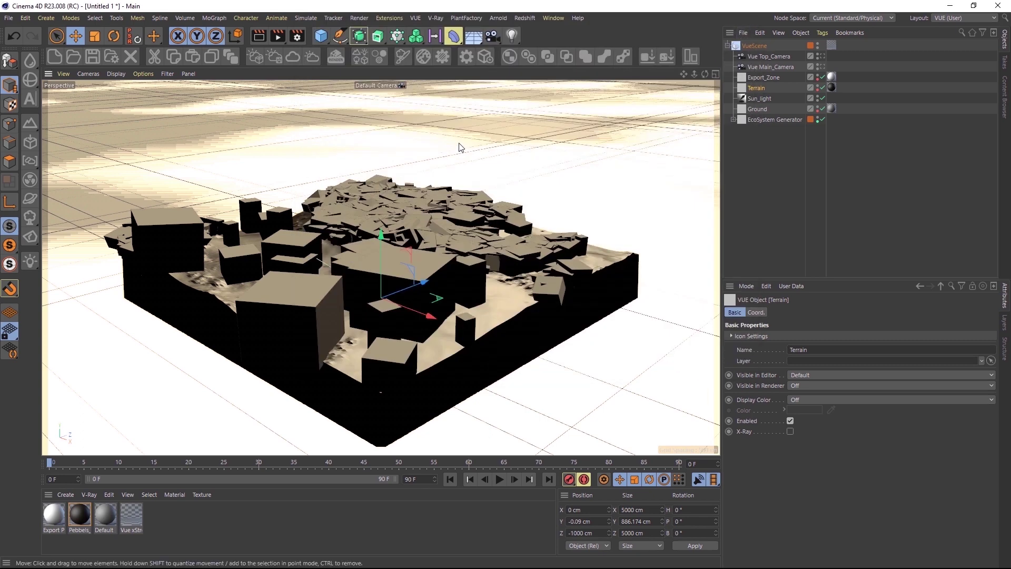
# Step: Start converting the Terrain to a Cinema 4D object from the VUE World Browser
pyautogui.click(356, 57)
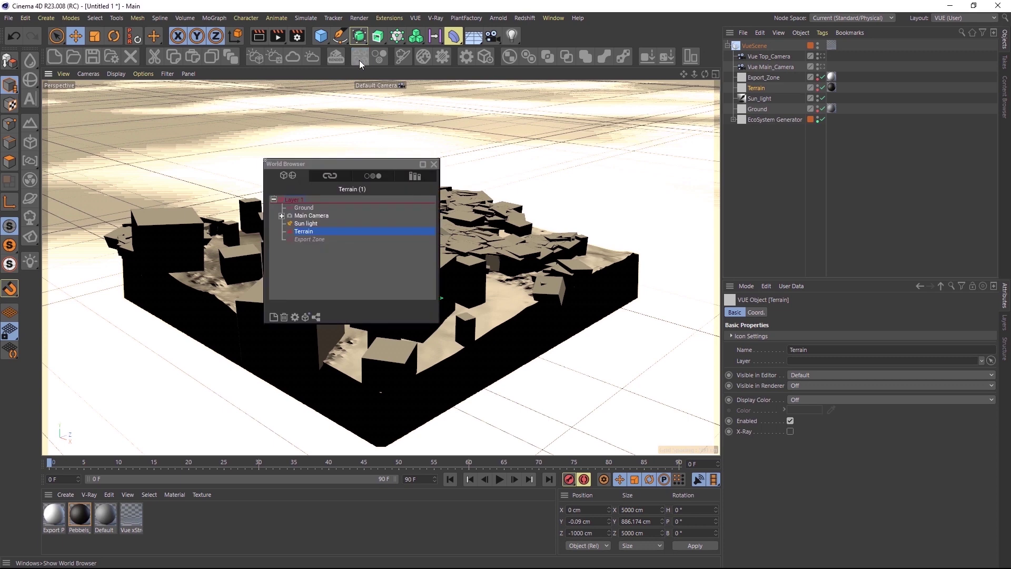
pyautogui.rightClick(302, 232)
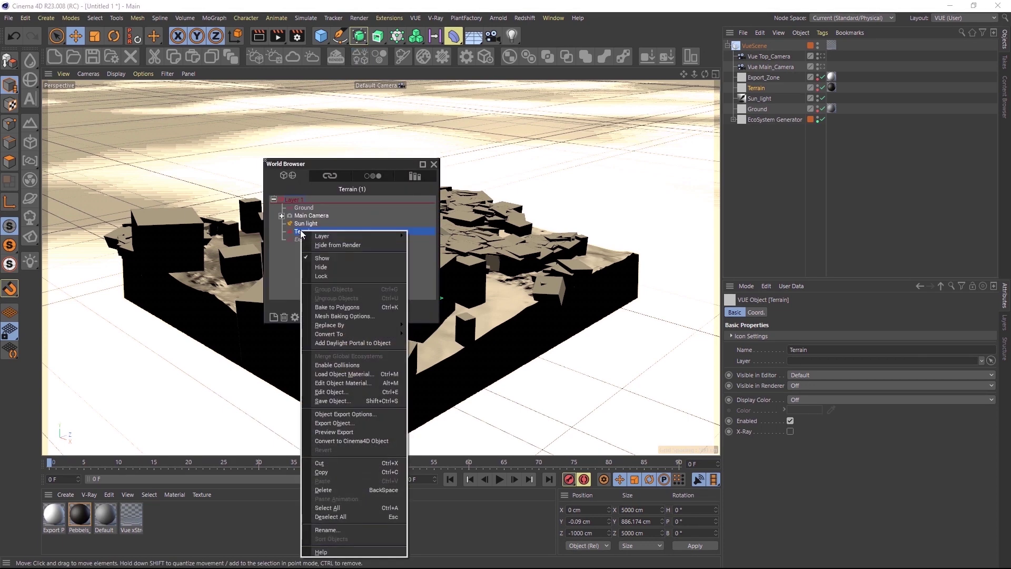
pyautogui.click(369, 439)
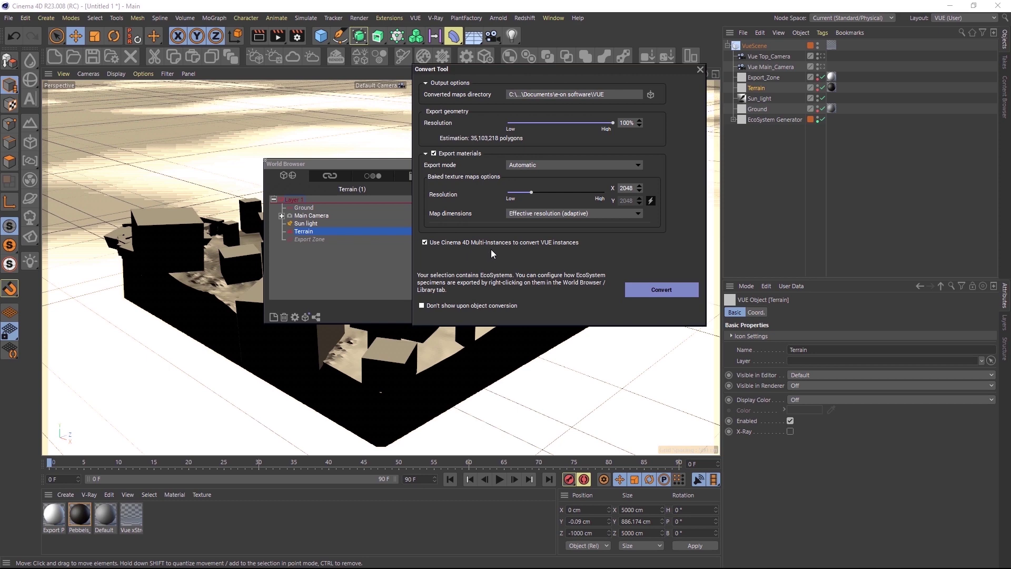
# Step: Run the Terrain conversion, close the World Browser, and delete duplicate materials
pyautogui.click(654, 289)
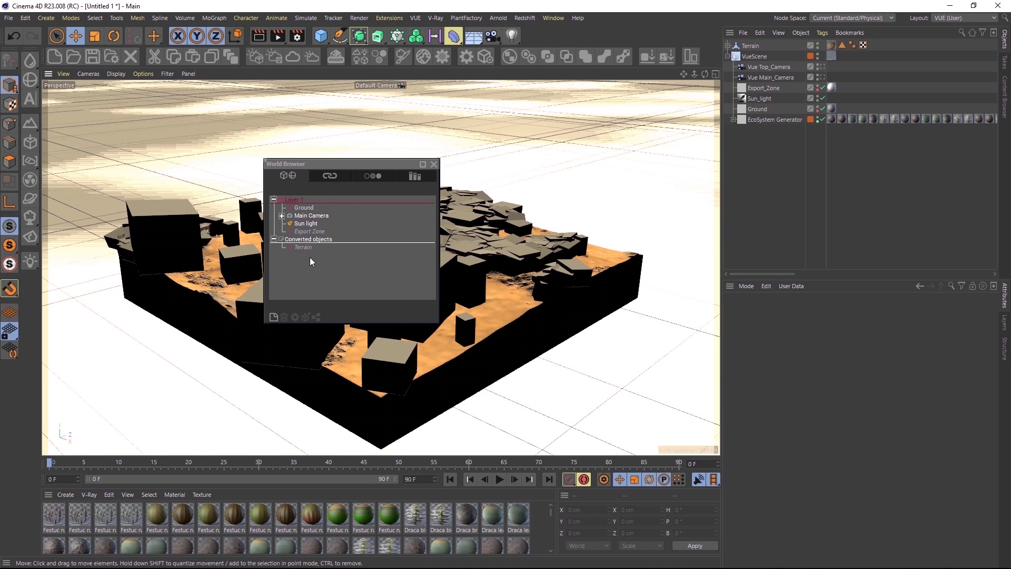
pyautogui.click(129, 55)
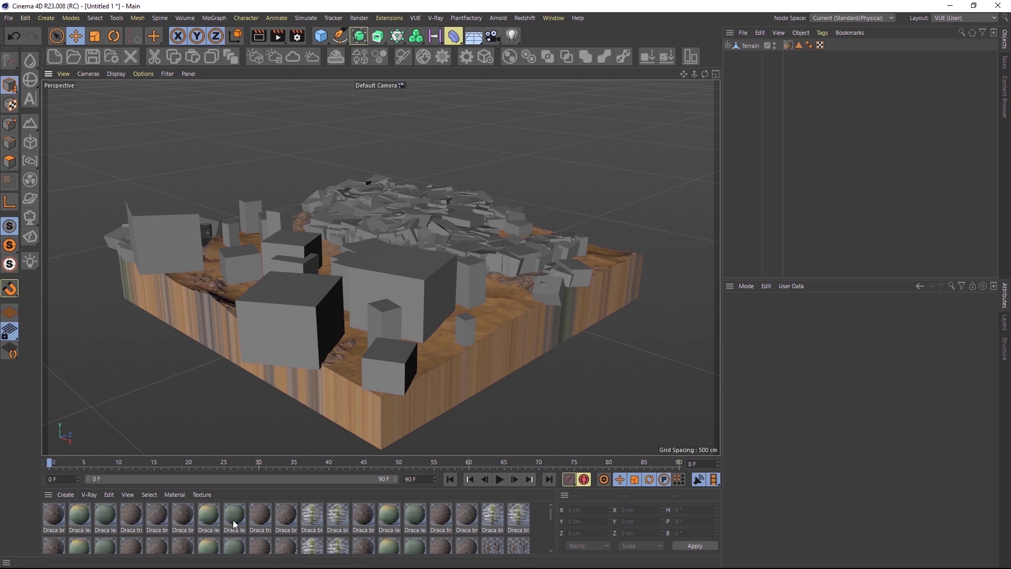
pyautogui.click(108, 494)
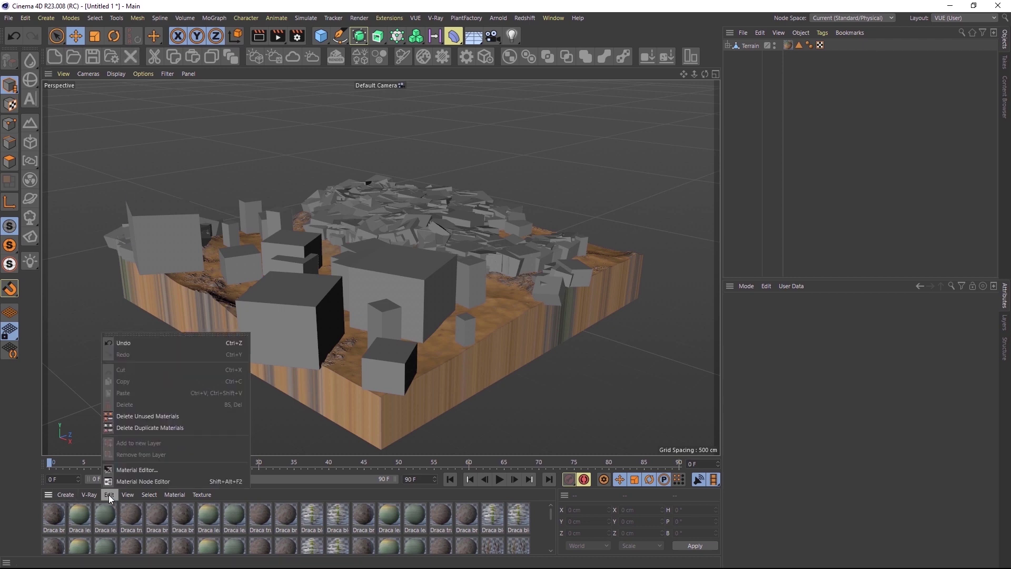
pyautogui.click(140, 429)
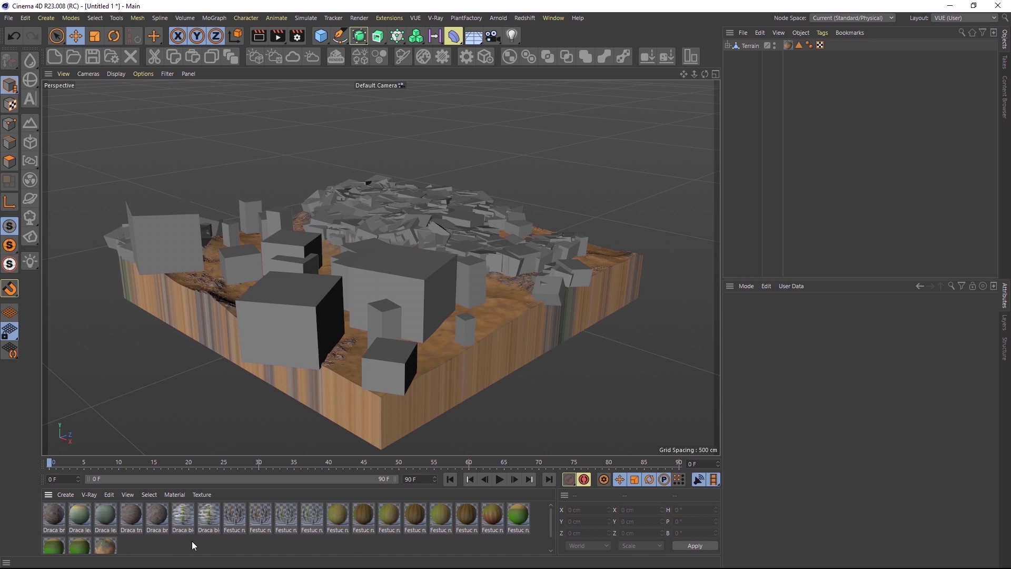
# Step: Inspect the Draca branch, leaf, trunk and bloom materials
pyautogui.click(56, 521)
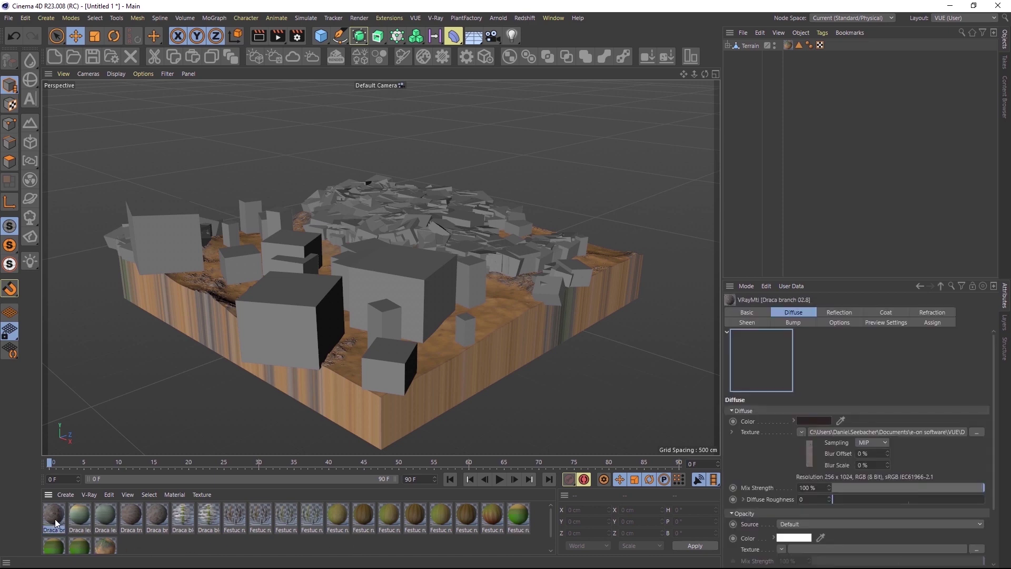
pyautogui.click(90, 521)
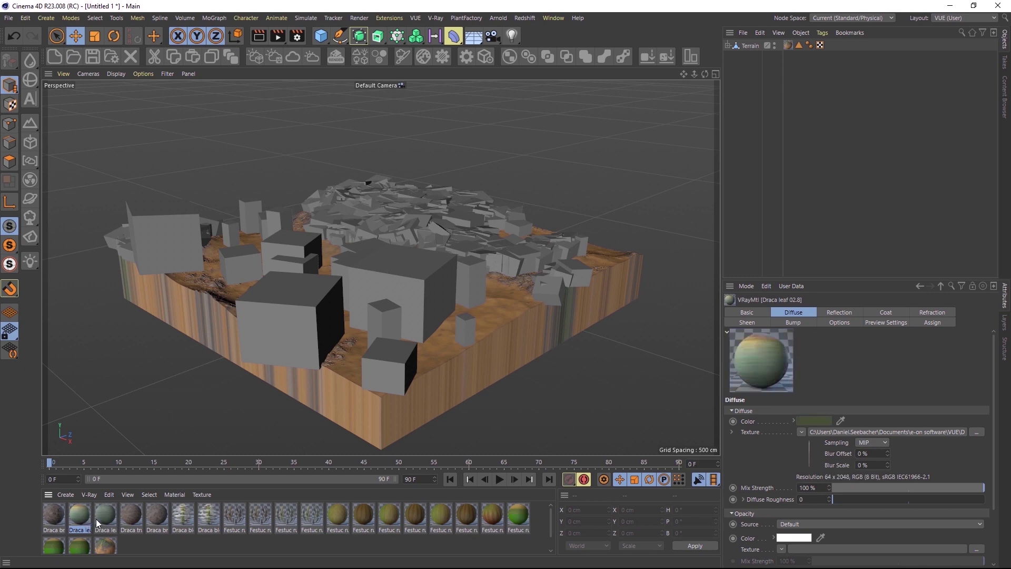
pyautogui.click(131, 521)
pyautogui.click(209, 521)
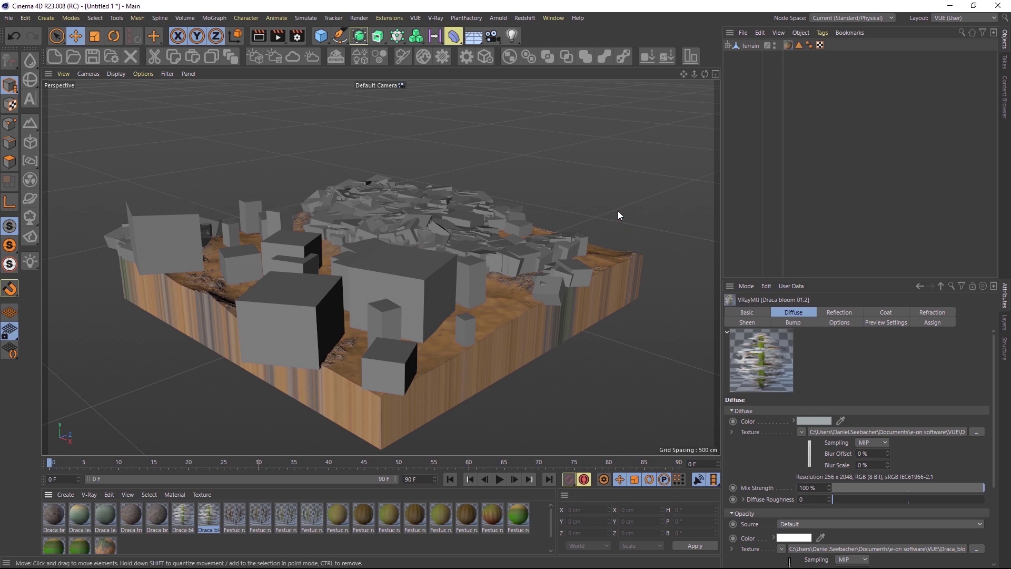
# Step: Expand the Terrain and EcoSystem hierarchy and select several ecosystem Instance objects
pyautogui.click(728, 46)
pyautogui.click(733, 56)
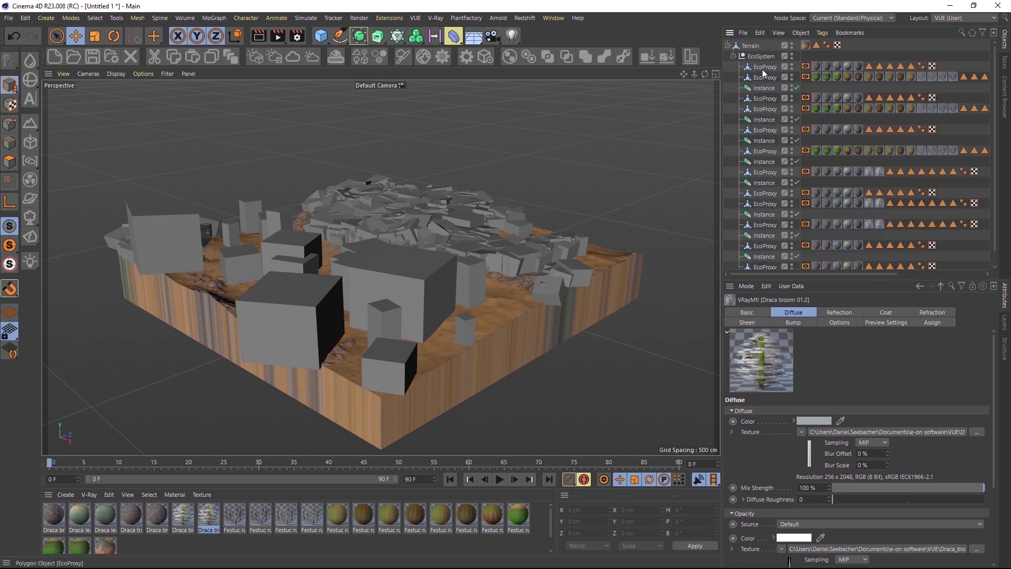
pyautogui.click(764, 87)
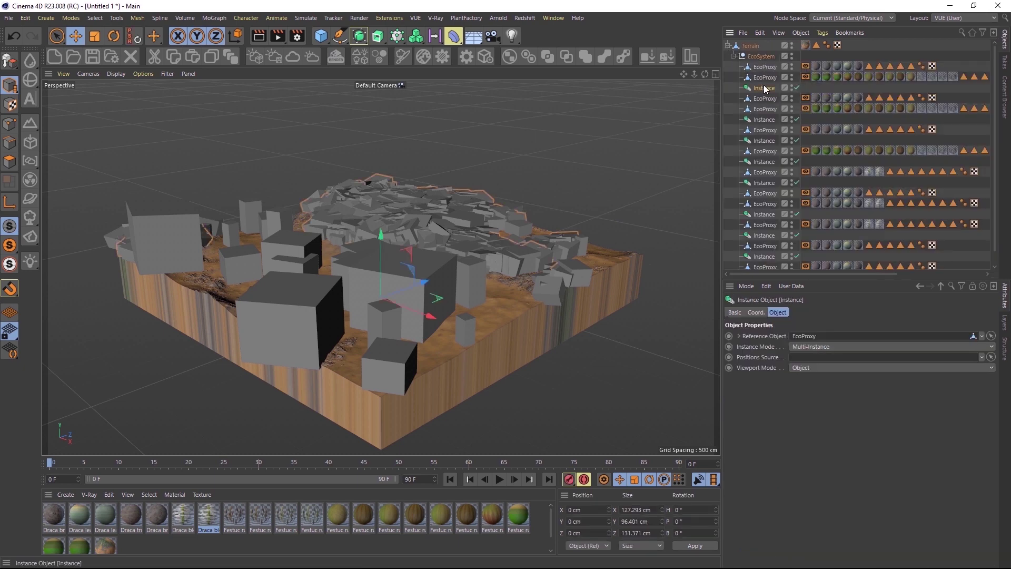
pyautogui.click(772, 120)
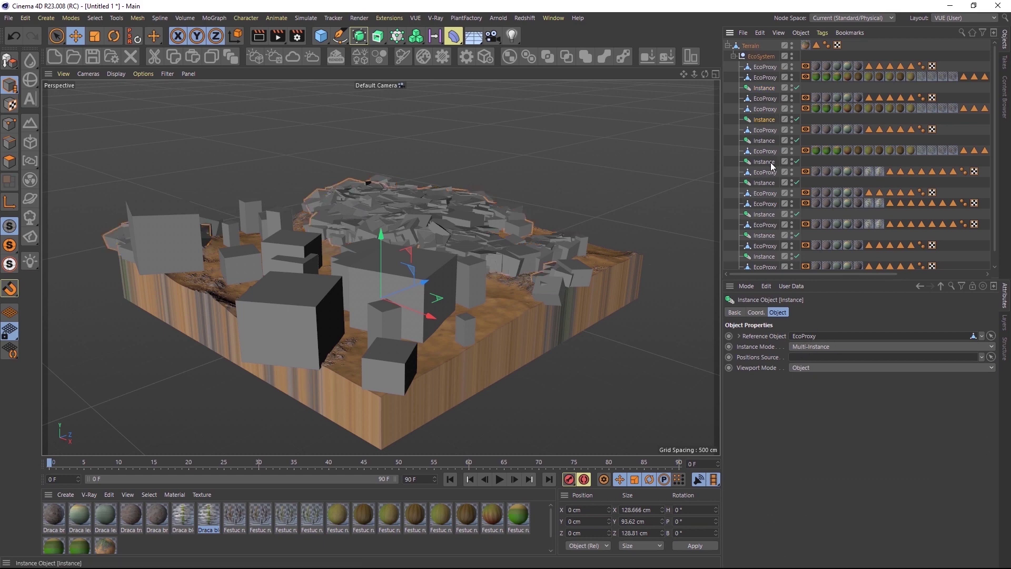
pyautogui.click(766, 235)
pyautogui.keyDown('alt'); pyautogui.moveTo(588, 209); pyautogui.dragTo(535, 239); pyautogui.keyUp('alt')
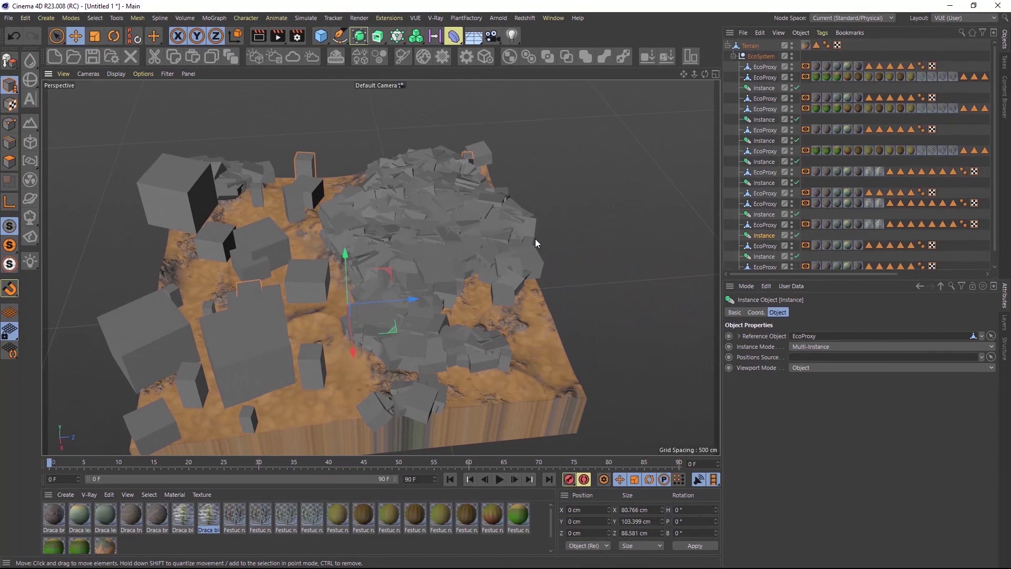
# Step: Select an EcoProxy rock and its instance, then show the EcoProxy's Display tag settings
pyautogui.click(435, 260)
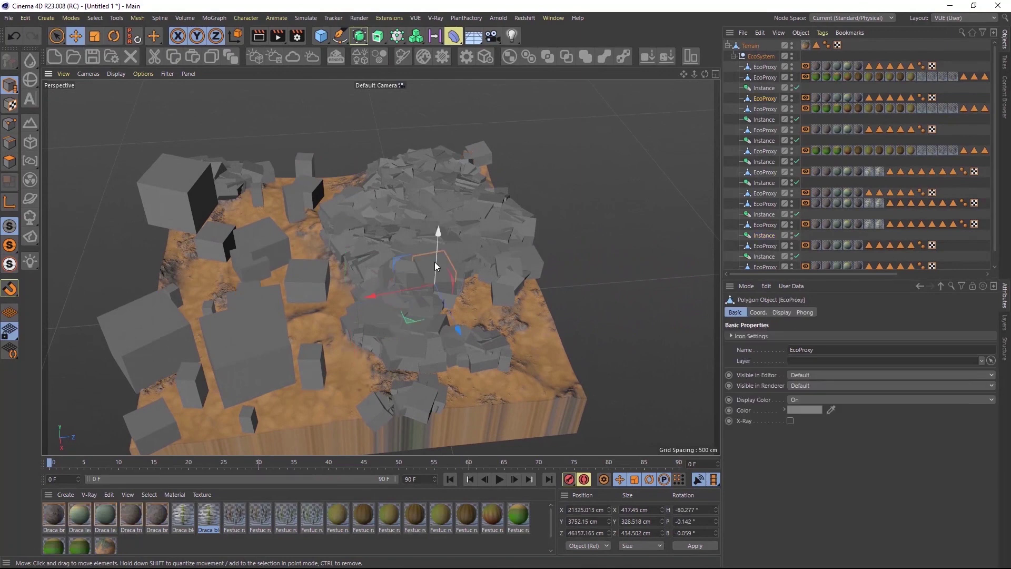
pyautogui.click(481, 209)
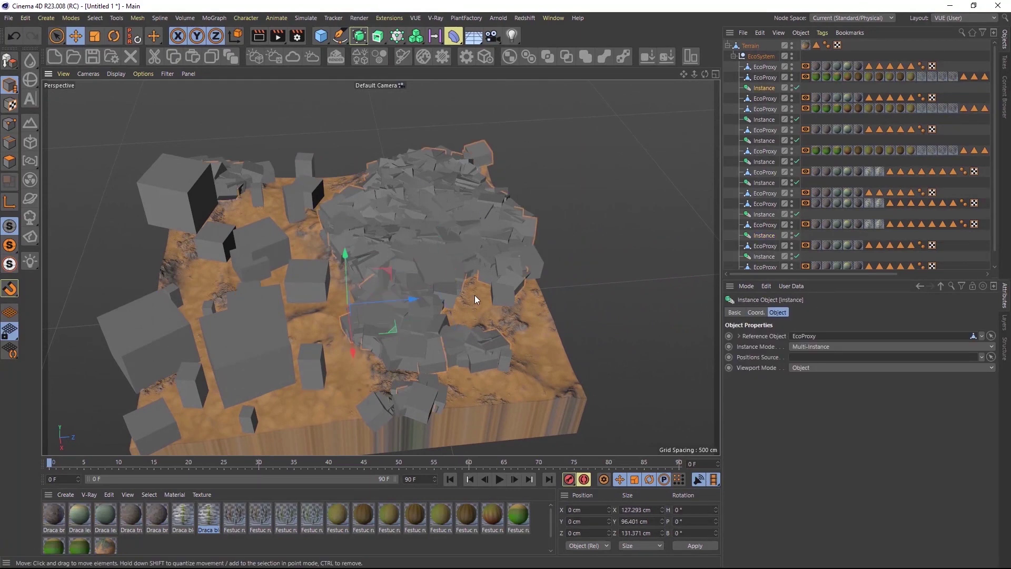
pyautogui.keyDown('alt'); pyautogui.moveTo(614, 238); pyautogui.dragTo(659, 216); pyautogui.keyUp('alt')
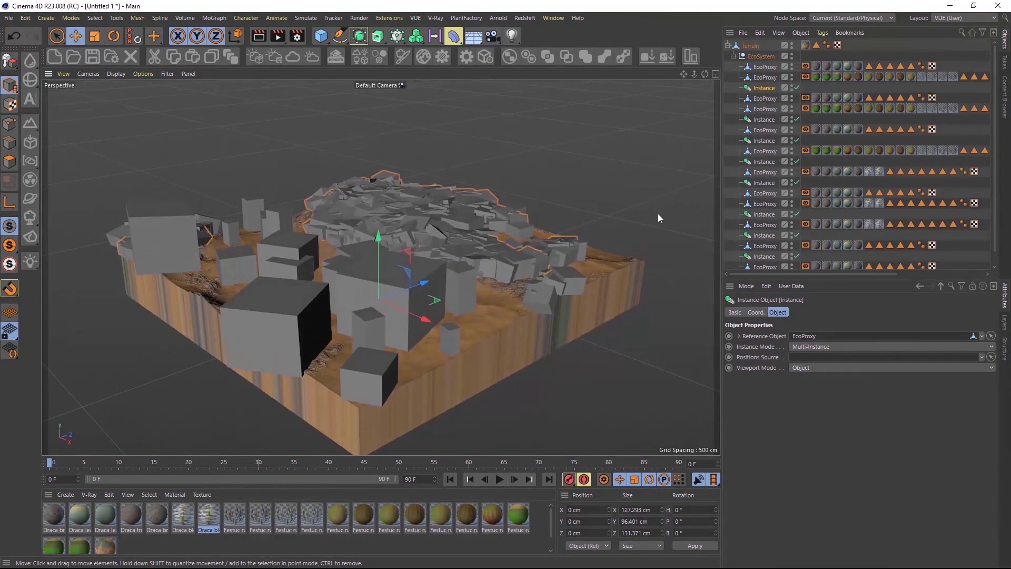
pyautogui.click(804, 226)
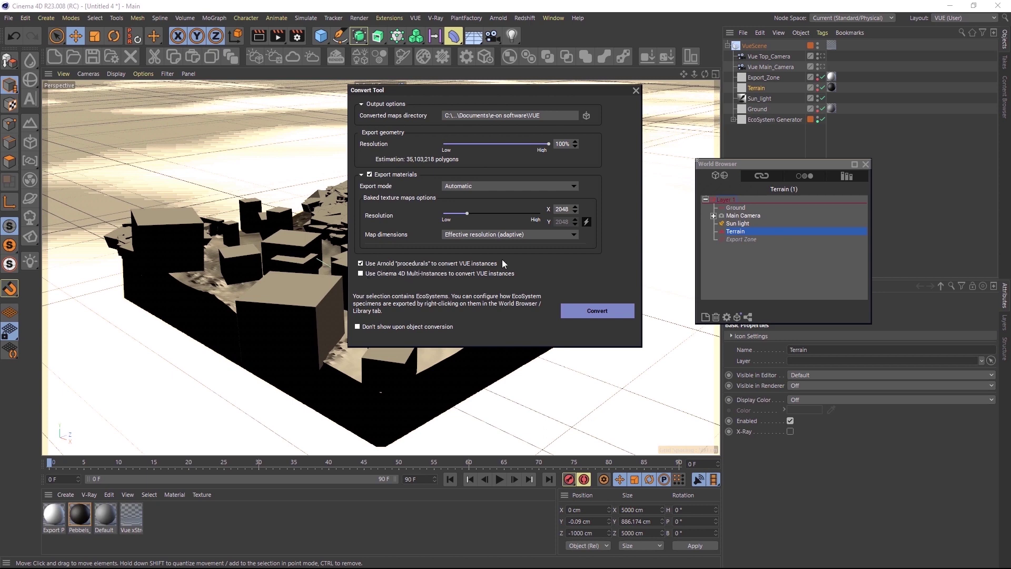
# Step: Convert the VUE scene, then inspect the Dracaena_draco_LD and Festuca_rubra_LD Arnold procedurals
pyautogui.click(579, 314)
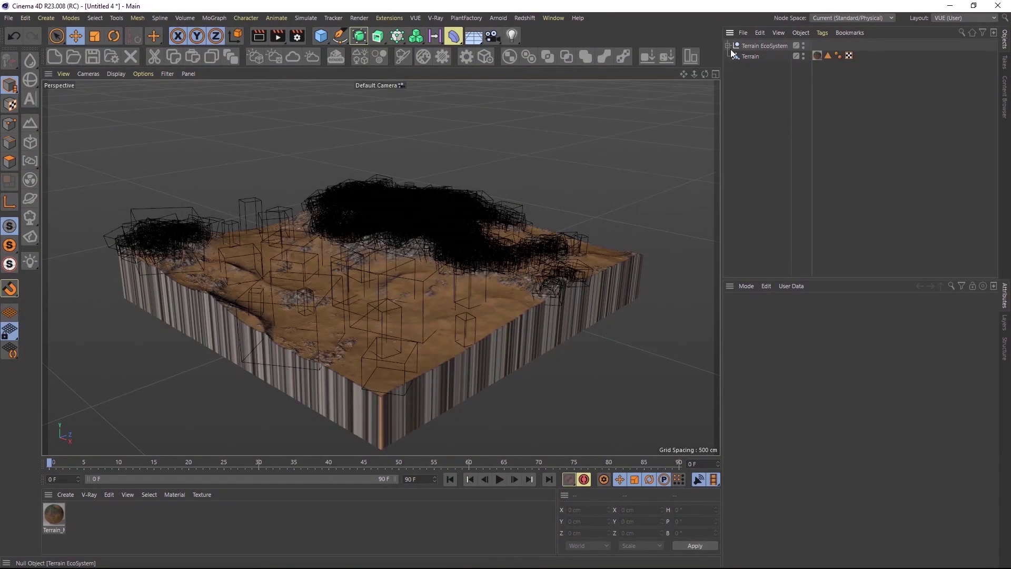
pyautogui.click(727, 46)
pyautogui.click(769, 56)
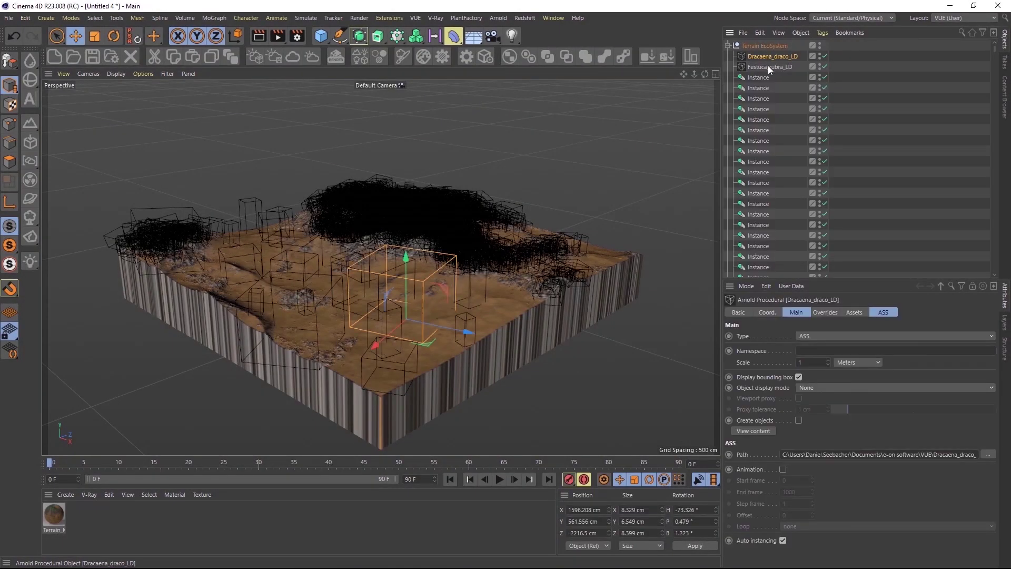
pyautogui.click(768, 67)
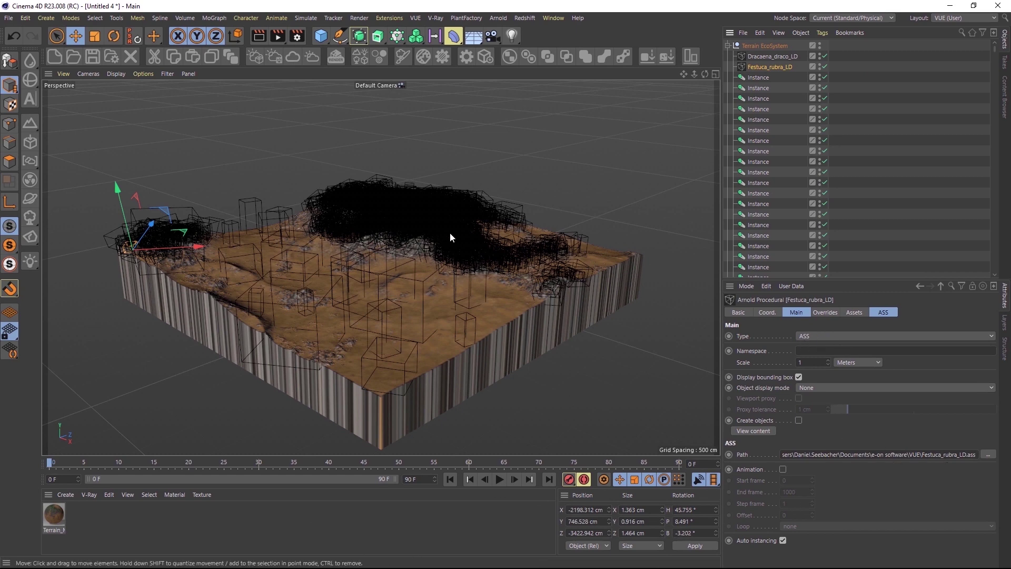
# Step: Add an Arnold Sky and start an interactive render in the Arnold IPR Window
pyautogui.click(497, 18)
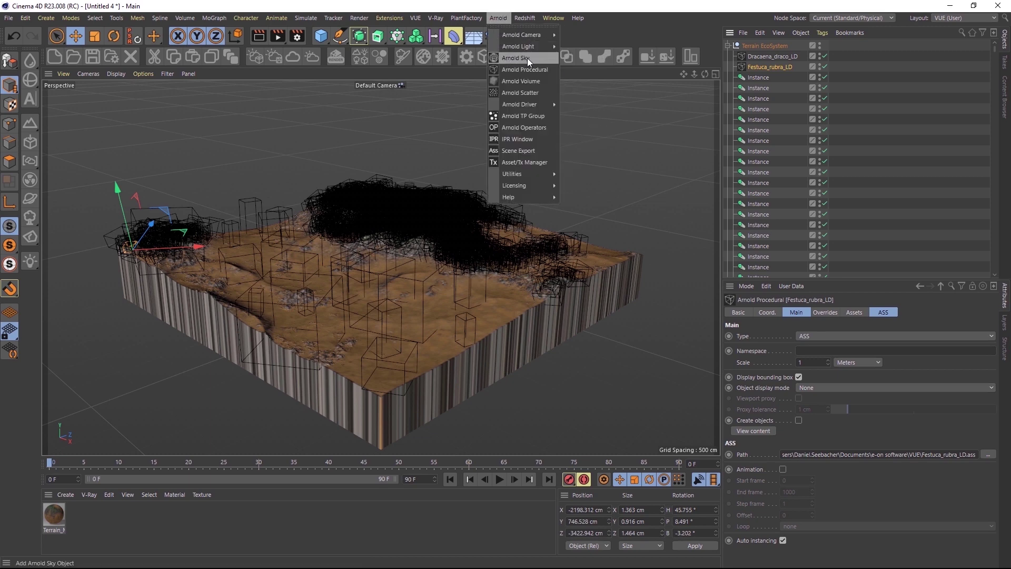
pyautogui.click(526, 58)
pyautogui.click(496, 19)
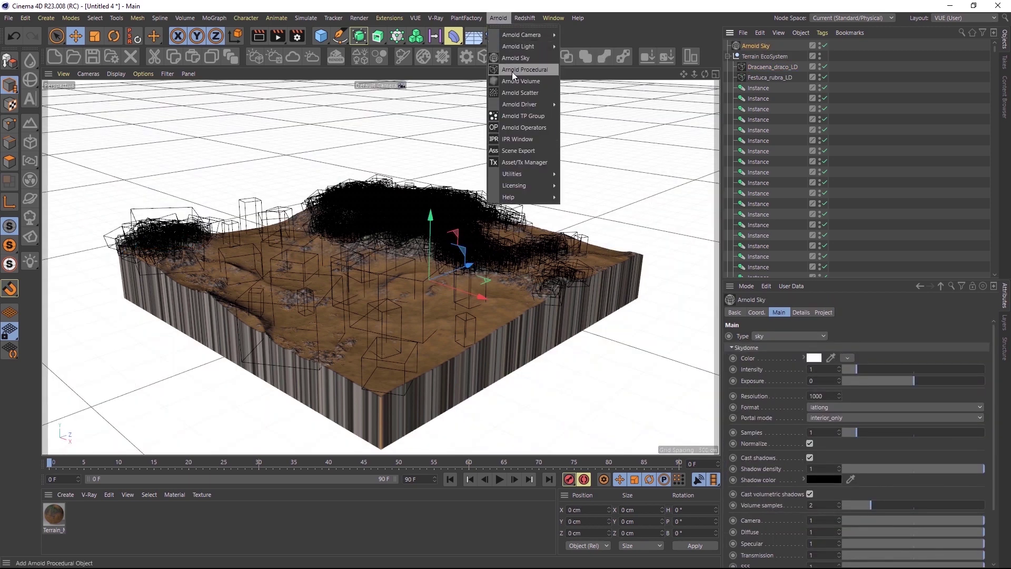
pyautogui.click(516, 140)
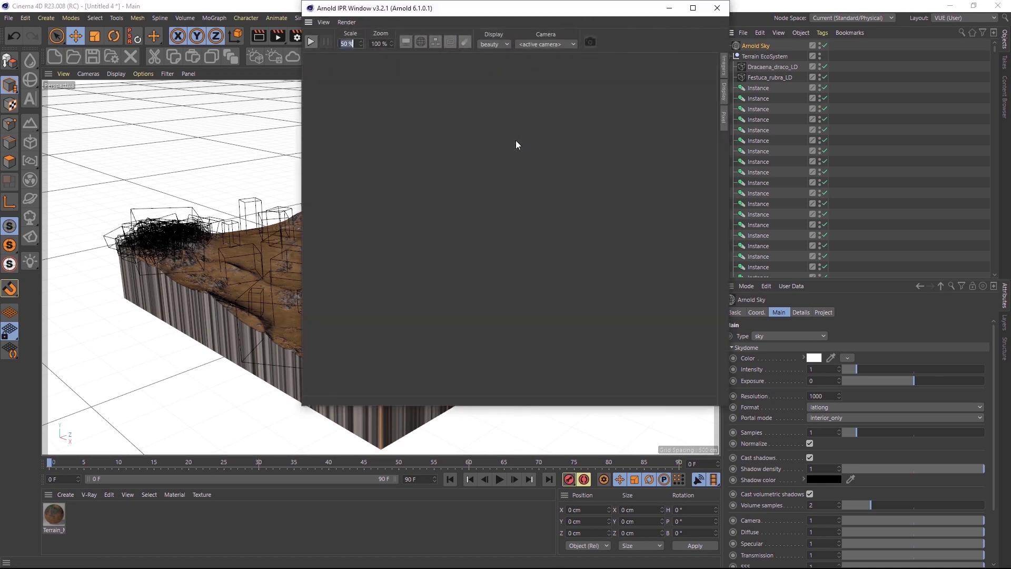
pyautogui.click(311, 42)
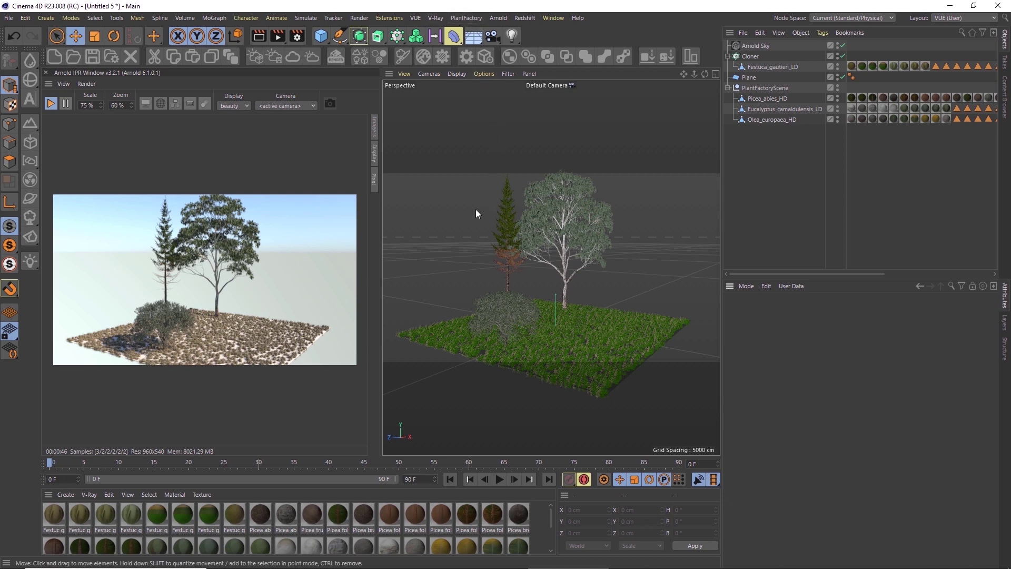
# Step: Select the Picea, Eucalyptus, Olea trees and Festuca grass, and orbit closer
pyautogui.click(760, 100)
pyautogui.click(761, 109)
pyautogui.click(761, 120)
pyautogui.click(772, 69)
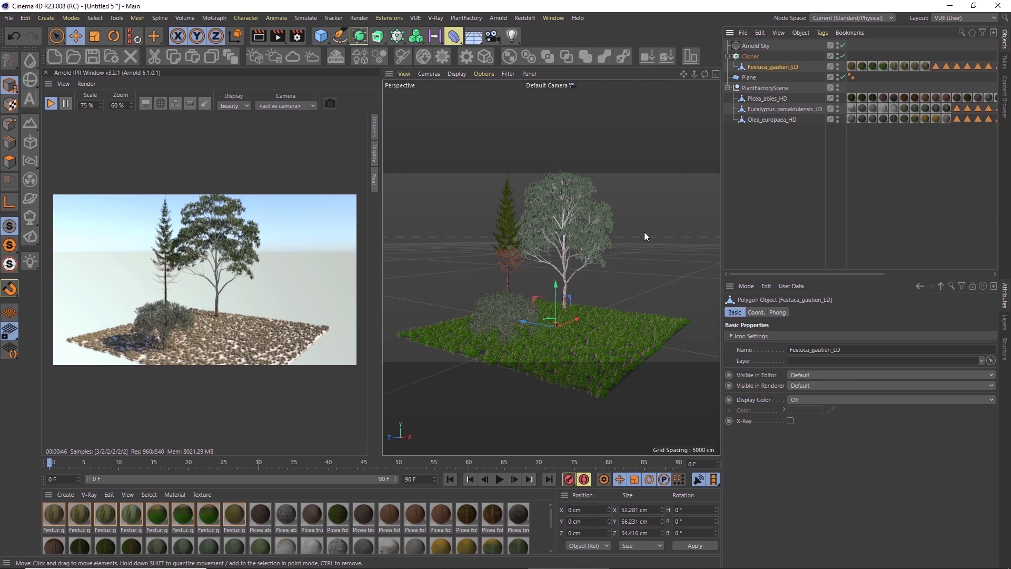
pyautogui.keyDown('alt'); pyautogui.moveTo(632, 250); pyautogui.dragTo(420, 251); pyautogui.keyUp('alt')
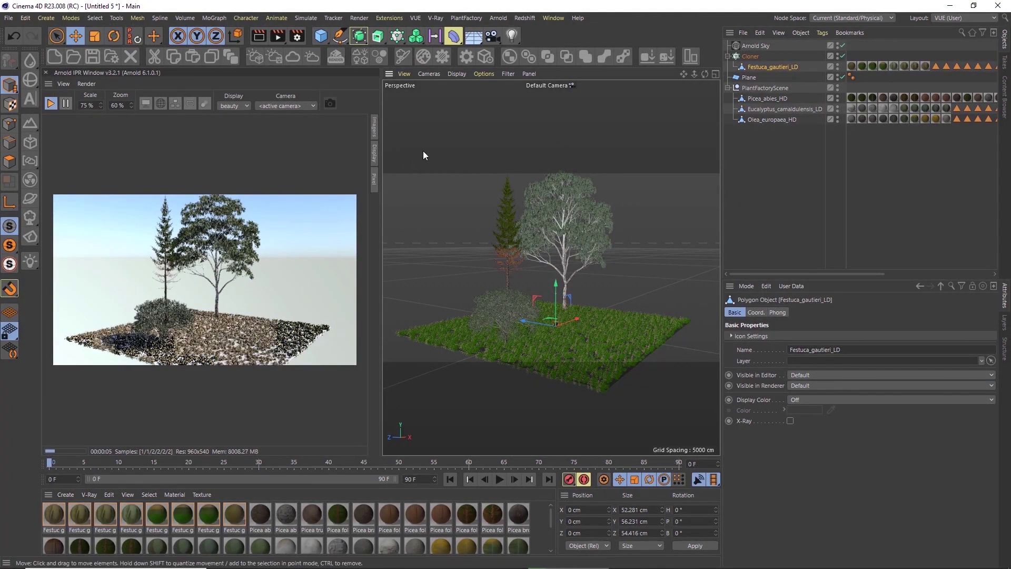
pyautogui.click(298, 39)
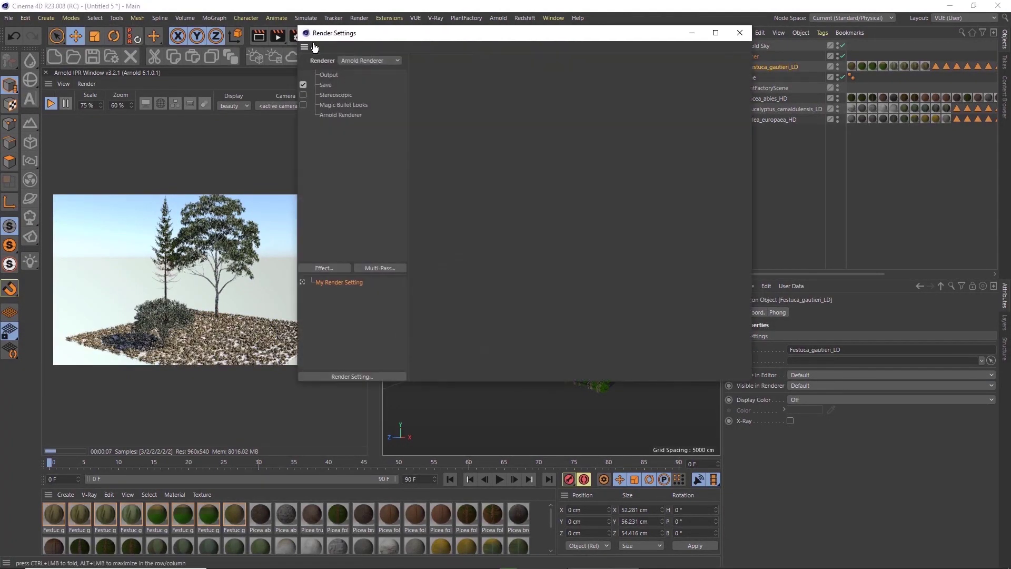
pyautogui.click(358, 60)
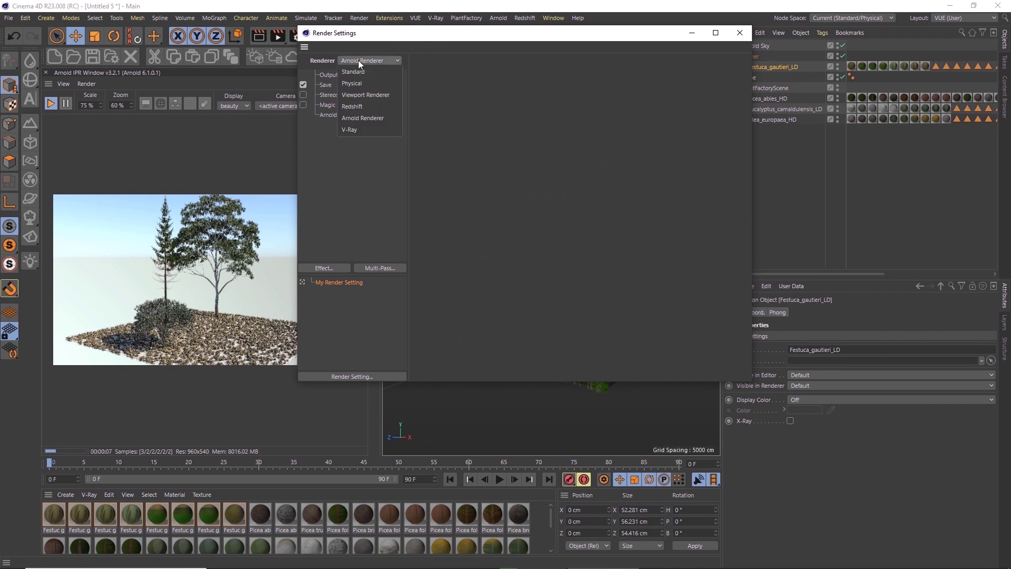
pyautogui.click(371, 119)
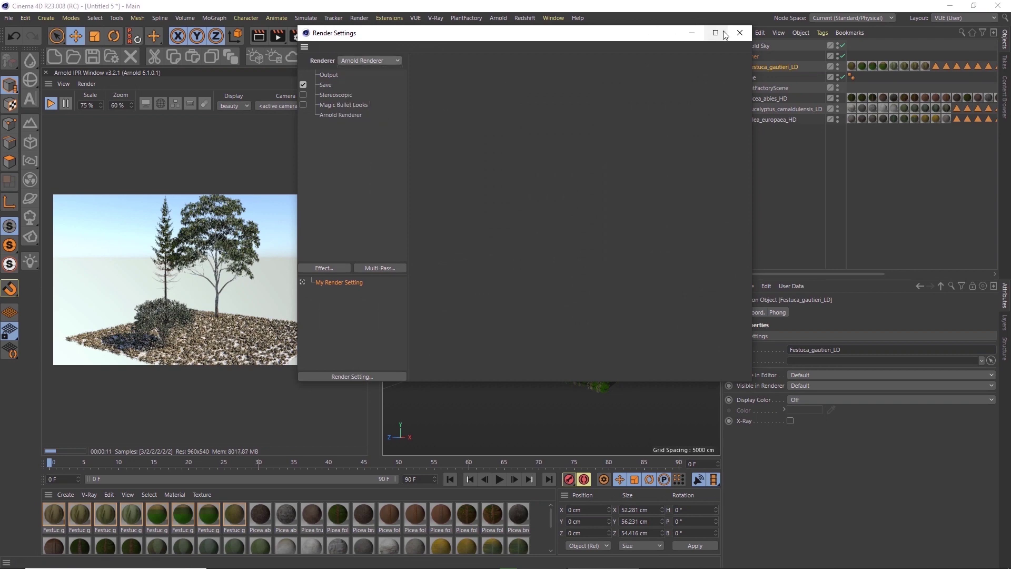
pyautogui.click(739, 33)
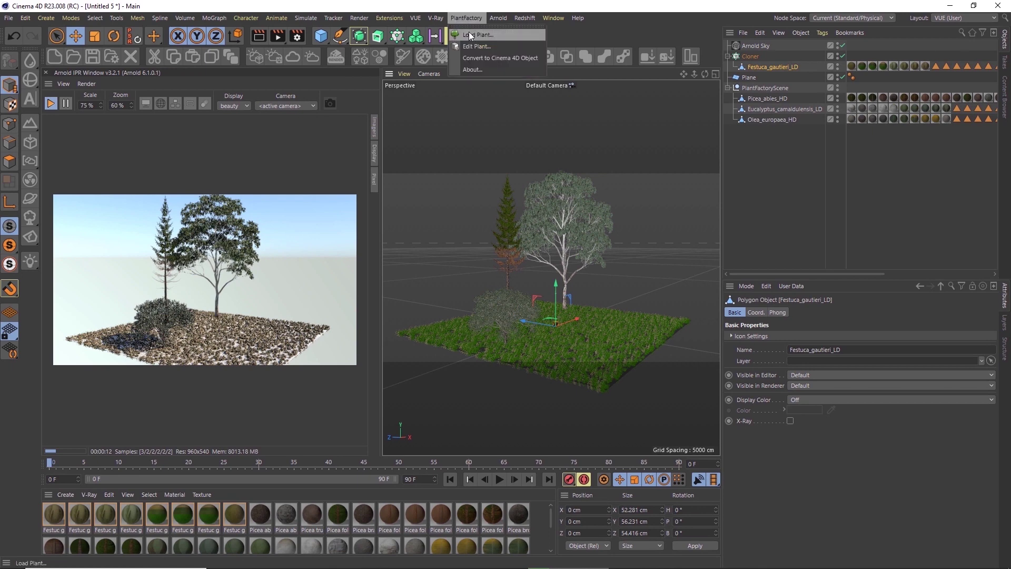
# Step: Load a Tsuga mertensiana conifer preset via PlantFactory Load Plant
pyautogui.click(469, 33)
pyautogui.click(513, 290)
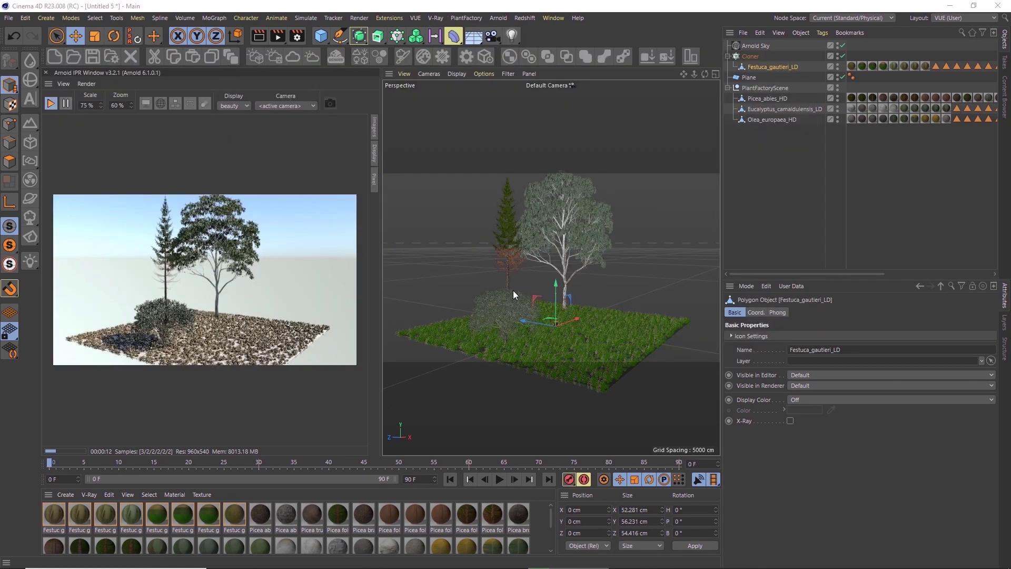
pyautogui.moveTo(507, 293)
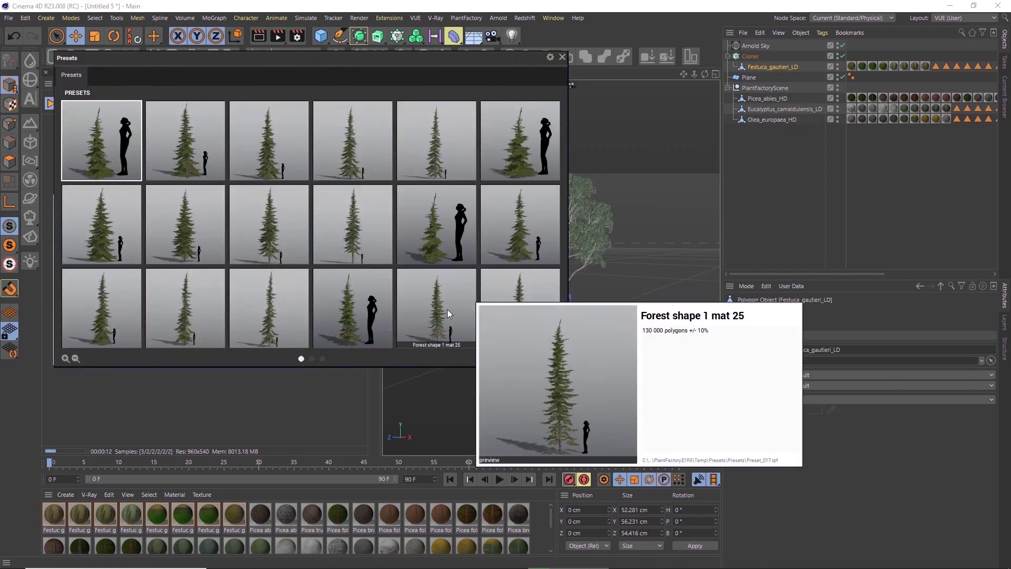
pyautogui.click(267, 316)
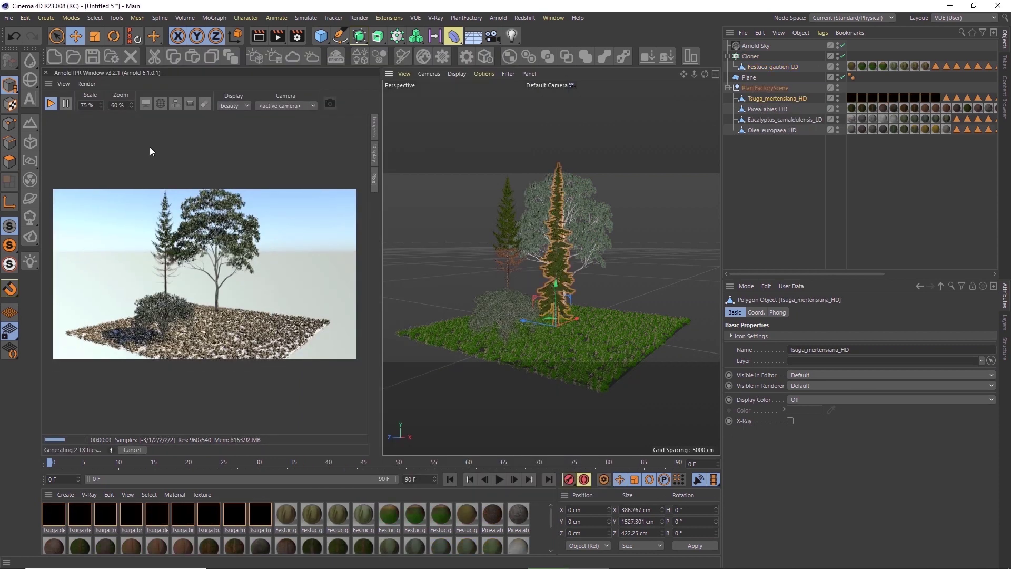
# Step: Stop the IPR and inspect the Tsuga branch material while orbiting the new tree
pyautogui.click(59, 106)
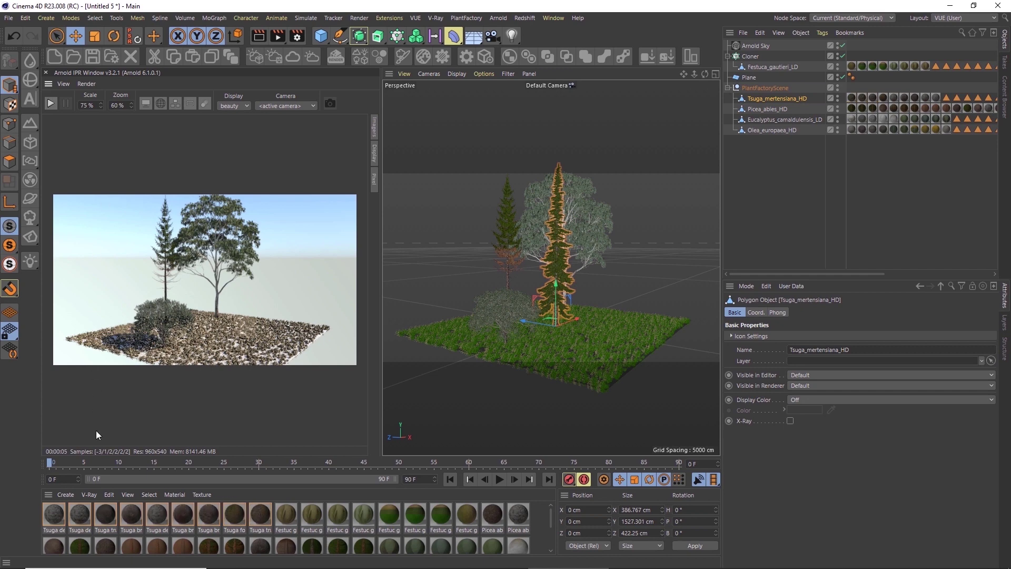
pyautogui.click(181, 514)
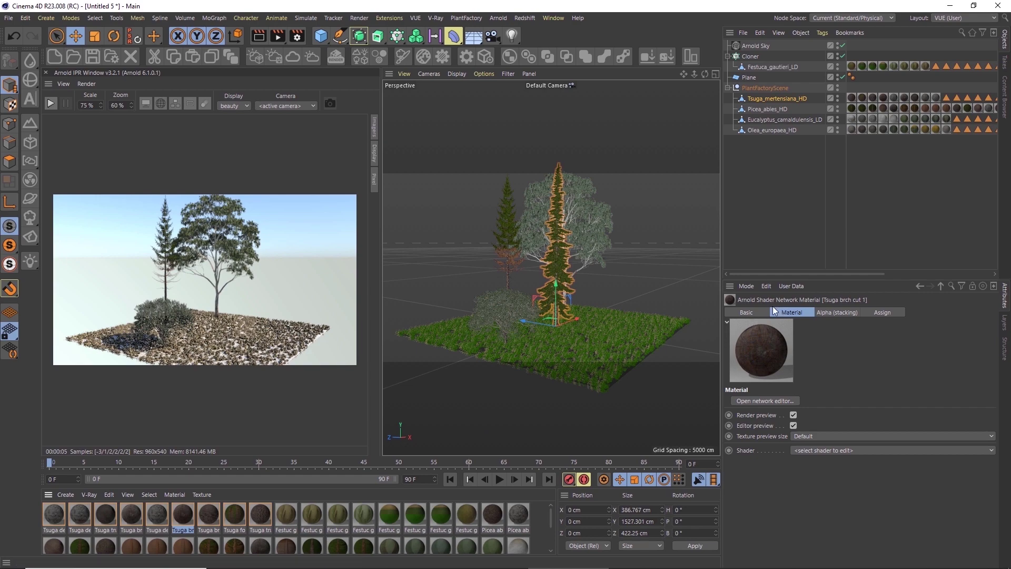
pyautogui.scroll(5, 556, 313)
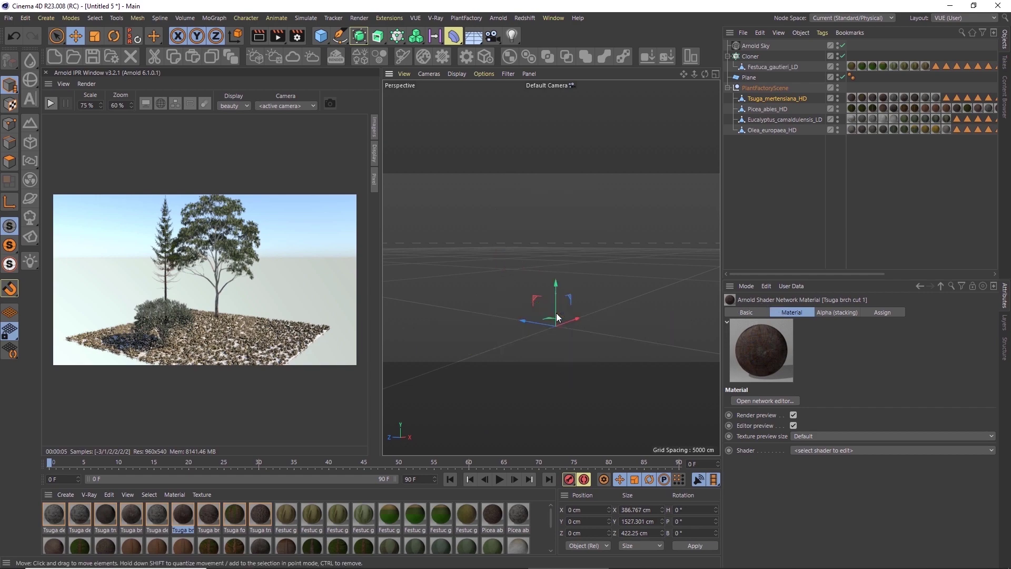
pyautogui.moveTo(592, 306)
pyautogui.keyDown('alt'); pyautogui.mouseDown()
pyautogui.moveTo(579, 316)
pyautogui.moveTo(547, 300)
pyautogui.moveTo(581, 290)
pyautogui.moveTo(593, 302)
pyautogui.moveTo(581, 320)
pyautogui.moveTo(589, 307)
pyautogui.mouseUp(); pyautogui.keyUp('alt')
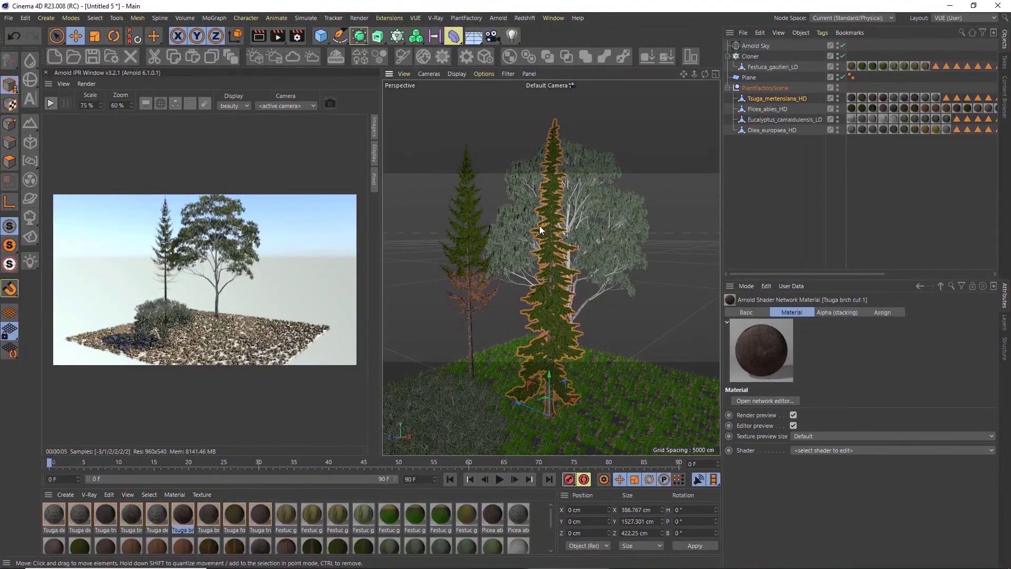
# Step: Open the Tsuga plant in the Plant Editor and apply the Standard mat 100, then Standard mat 25 presets
pyautogui.click(465, 18)
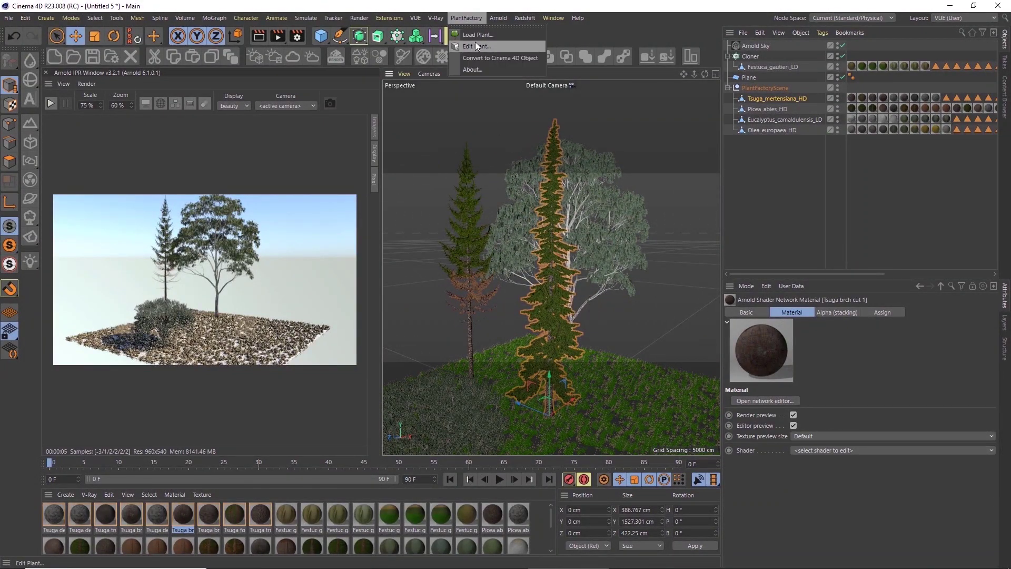
pyautogui.click(475, 43)
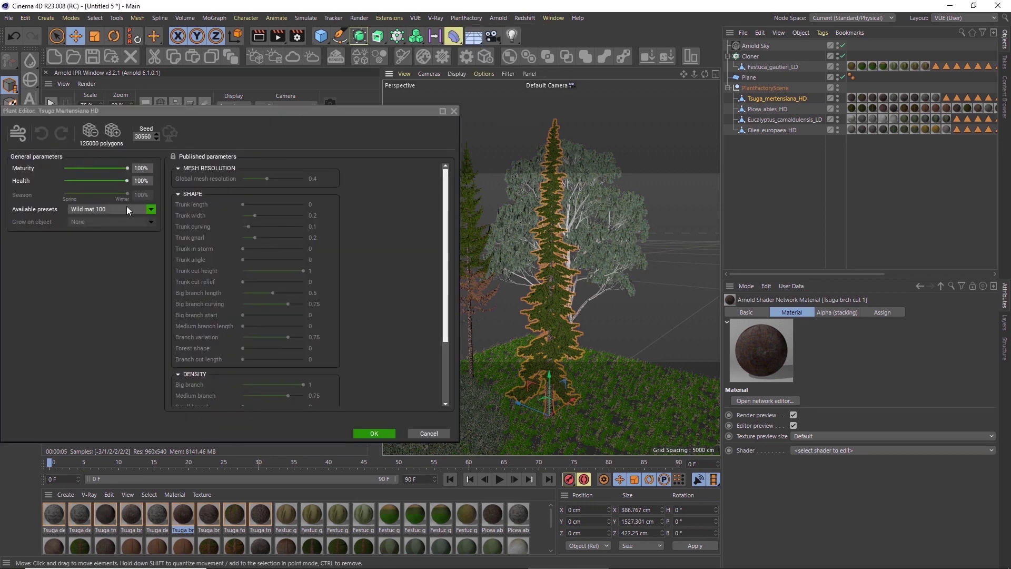
pyautogui.click(126, 210)
pyautogui.click(106, 258)
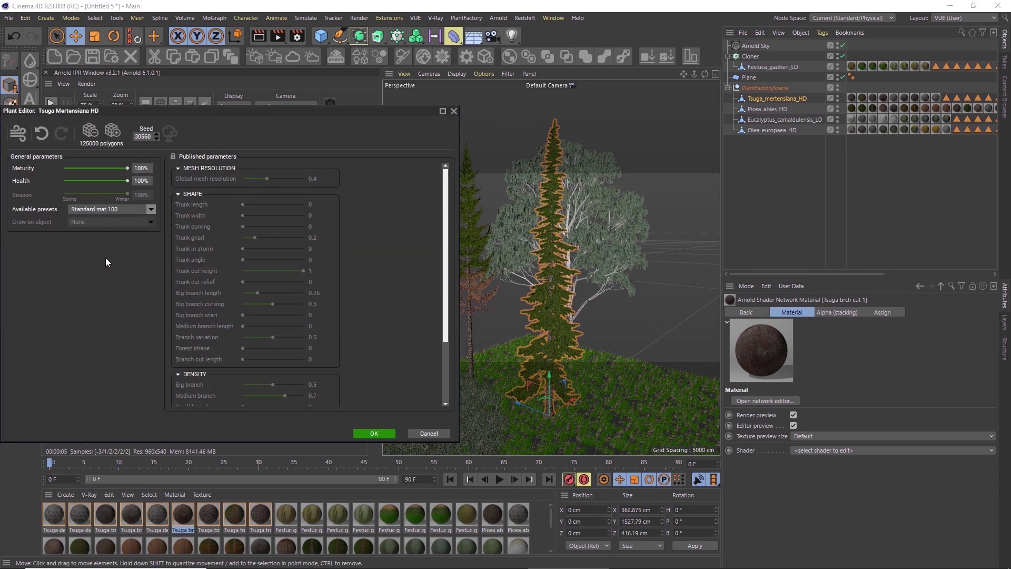
pyautogui.click(120, 210)
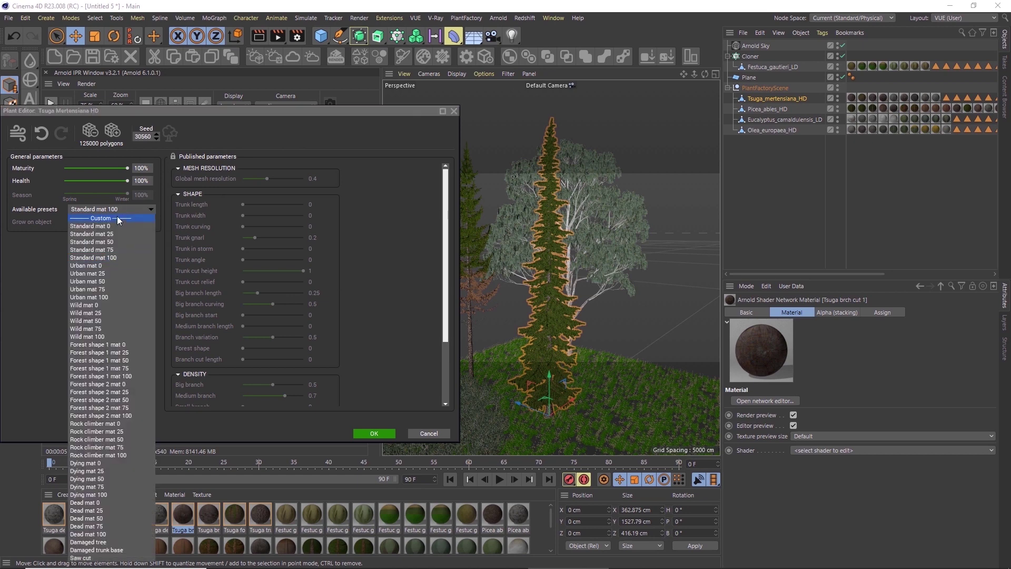
pyautogui.click(113, 232)
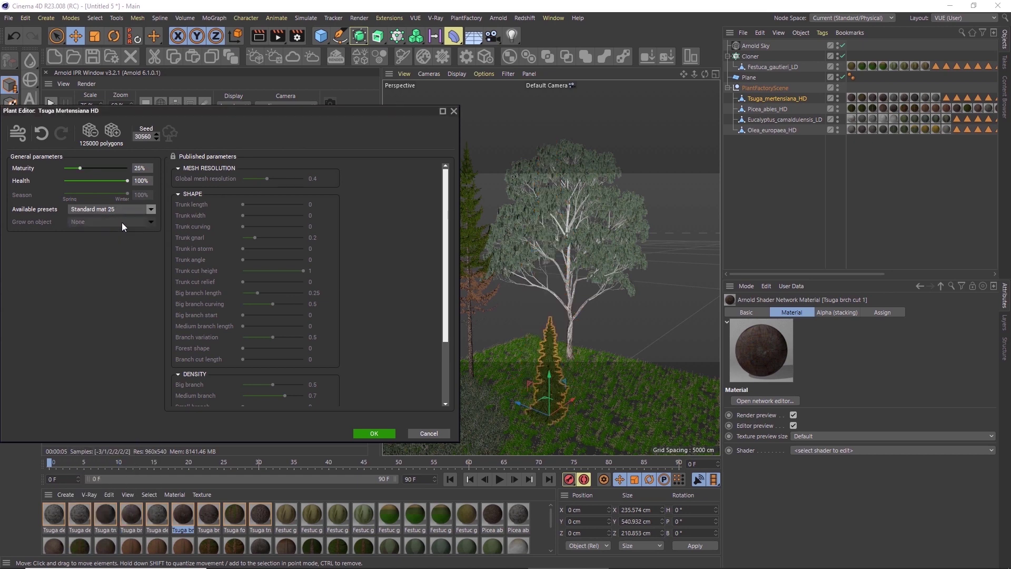
# Step: Unlock published parameters and set trunk length 0.4, forest shape about 0.74, maturity 69%
pyautogui.click(171, 156)
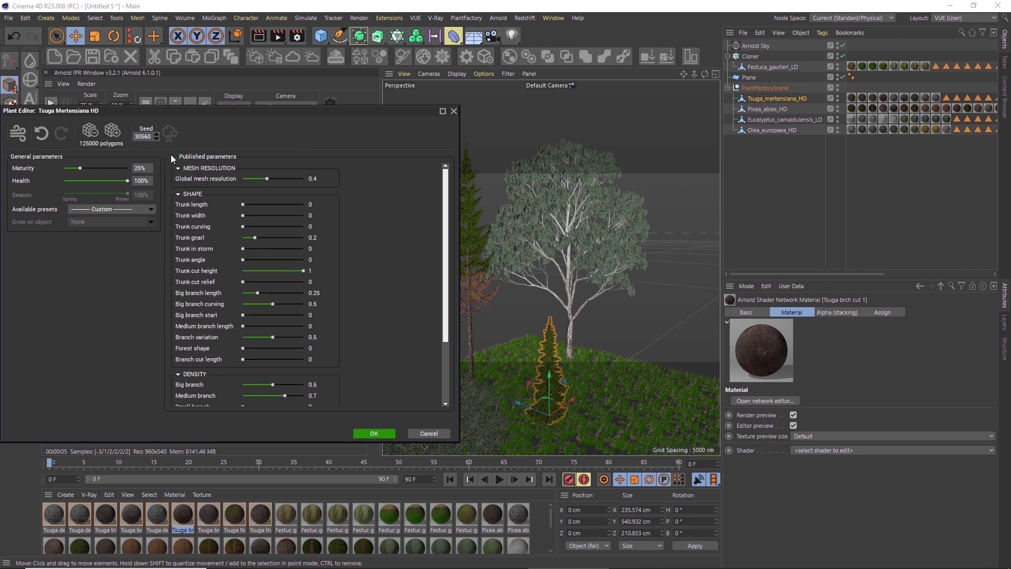
pyautogui.moveTo(242, 206); pyautogui.dragTo(267, 205)
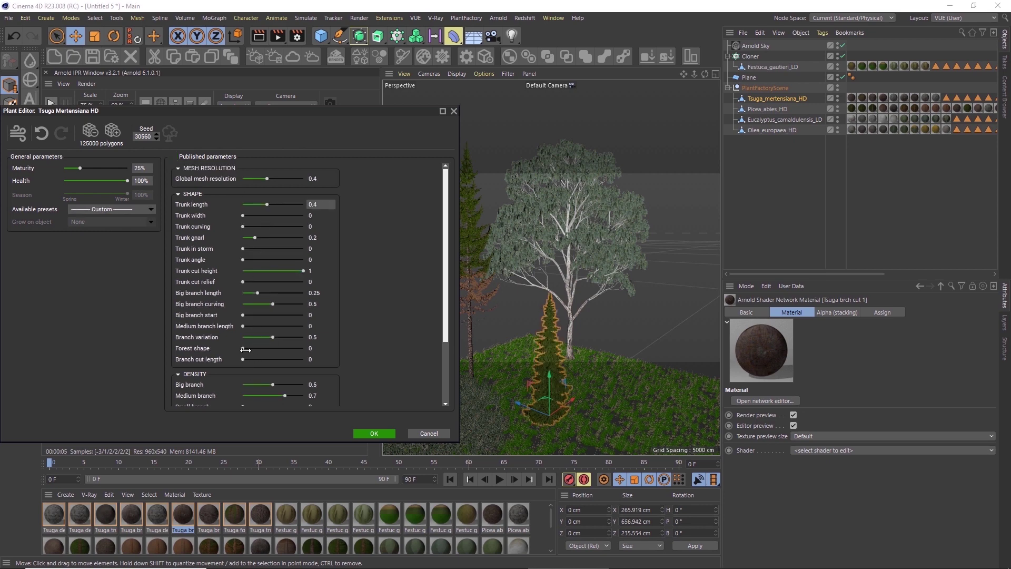
pyautogui.moveTo(244, 349); pyautogui.dragTo(287, 349)
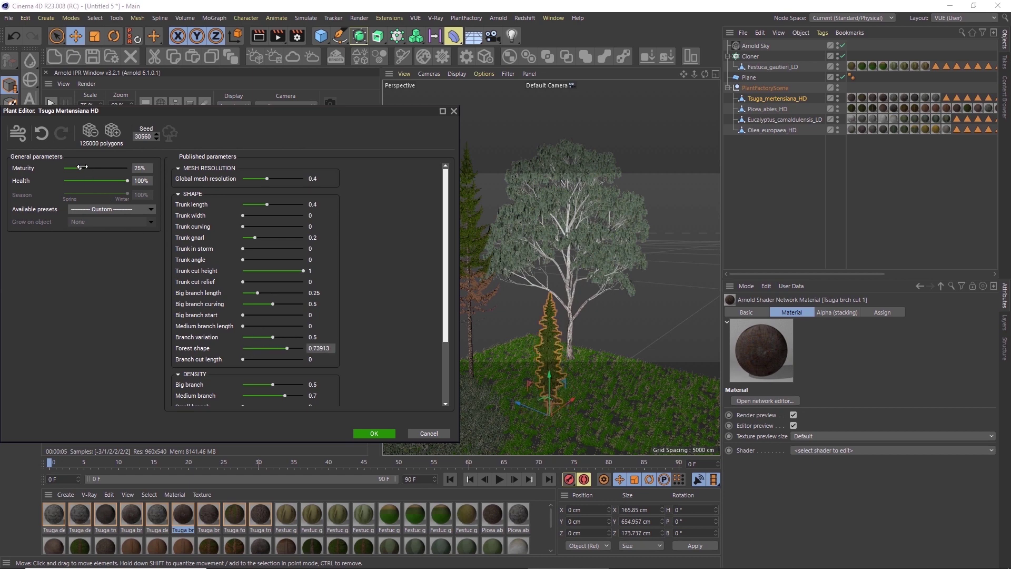
pyautogui.moveTo(80, 166); pyautogui.dragTo(109, 167)
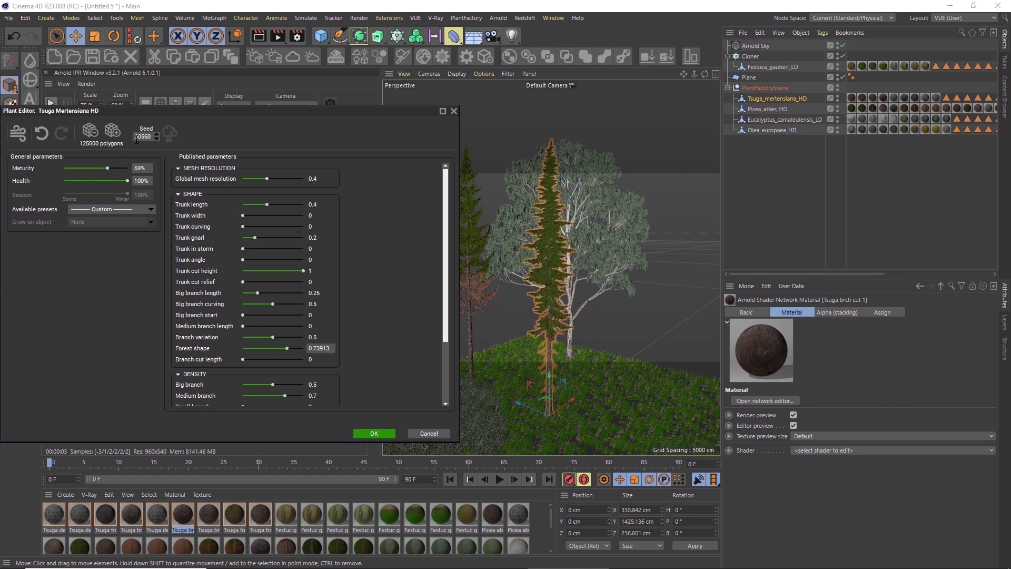
# Step: Set the seed to 12345 and lower health to 24%
pyautogui.click(137, 138)
pyautogui.write('14')
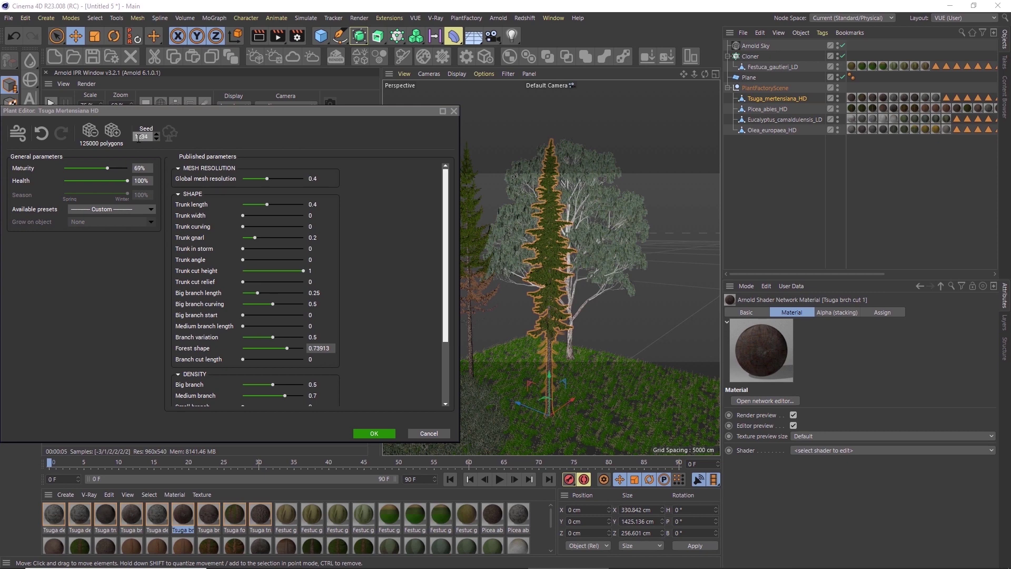
pyautogui.write('345')
pyautogui.press('Return')
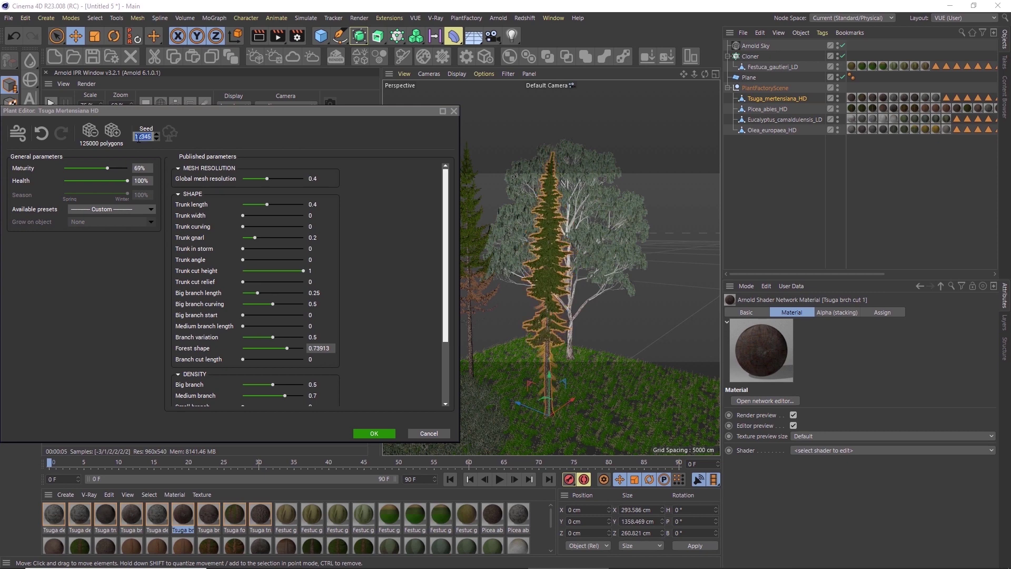
pyautogui.moveTo(129, 181); pyautogui.dragTo(79, 179)
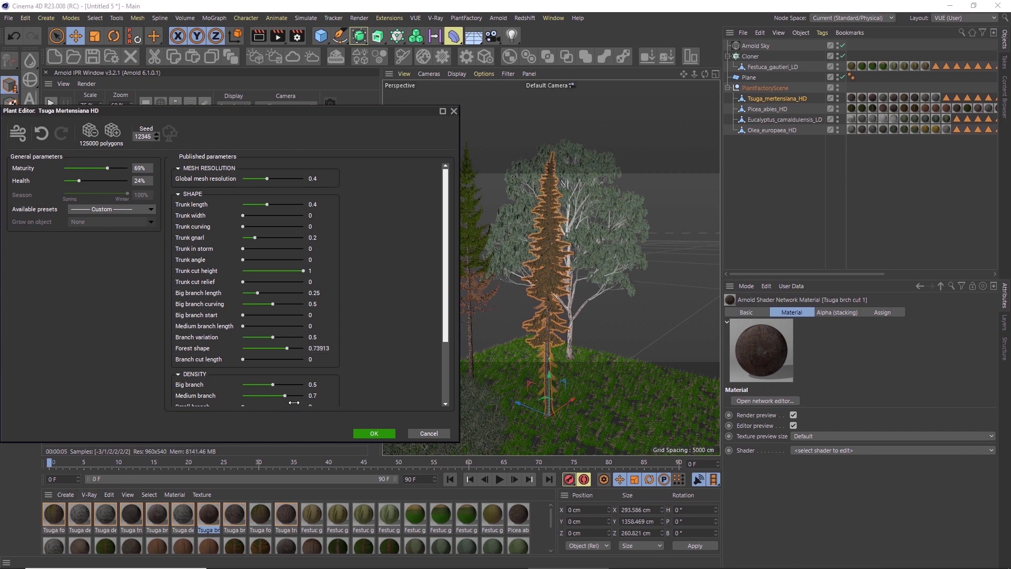
# Step: Apply the plant edits and restart the Arnold IPR to preview the trees
pyautogui.click(365, 432)
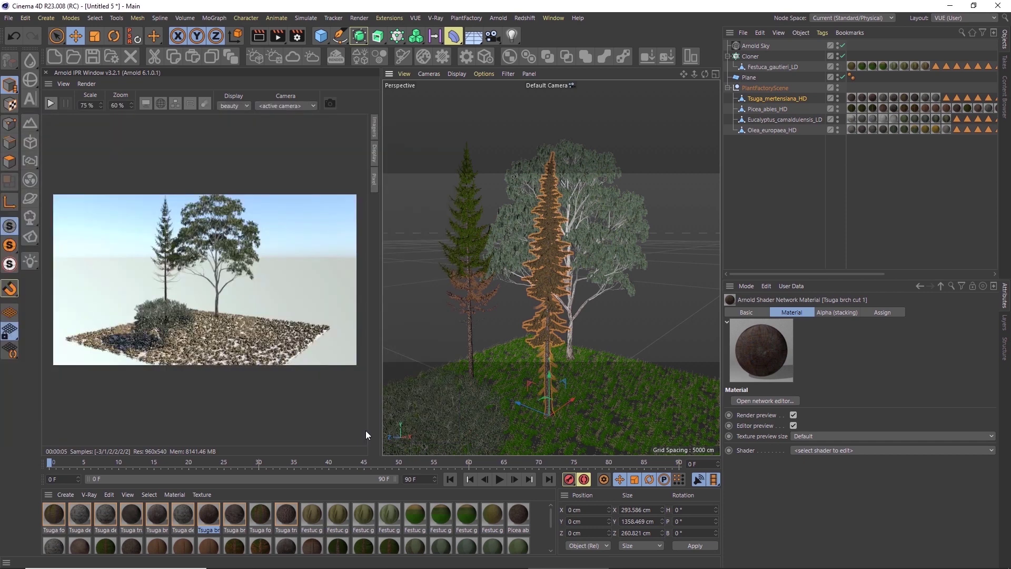
pyautogui.click(50, 103)
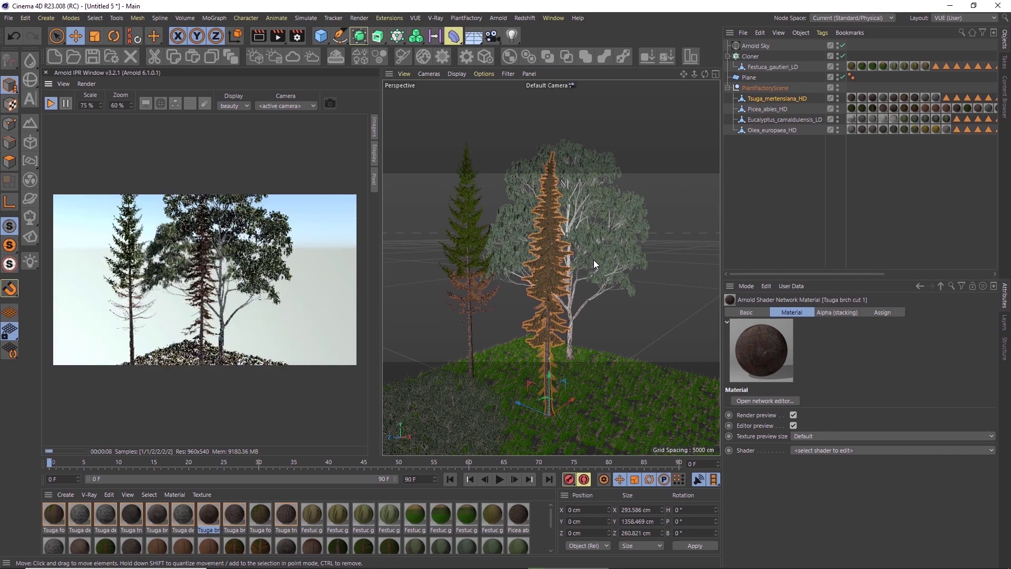
pyautogui.moveTo(589, 268)
pyautogui.keyDown('alt'); pyautogui.mouseDown()
pyautogui.moveTo(514, 270)
pyautogui.moveTo(589, 274)
pyautogui.mouseUp(); pyautogui.keyUp('alt')
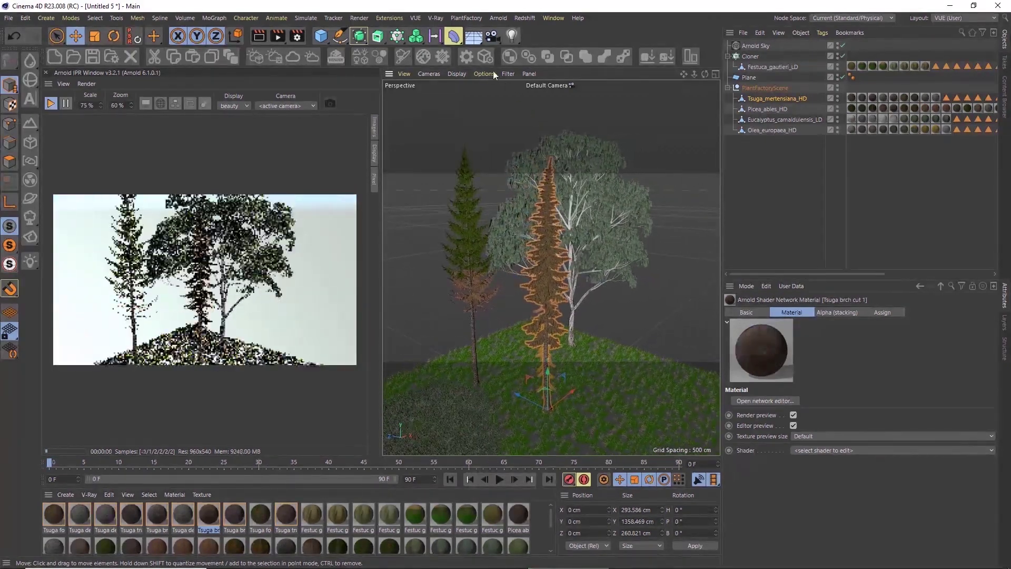
# Step: Convert the Tsuga plant to a Cinema 4D object and re-render it in the IPR
pyautogui.click(466, 18)
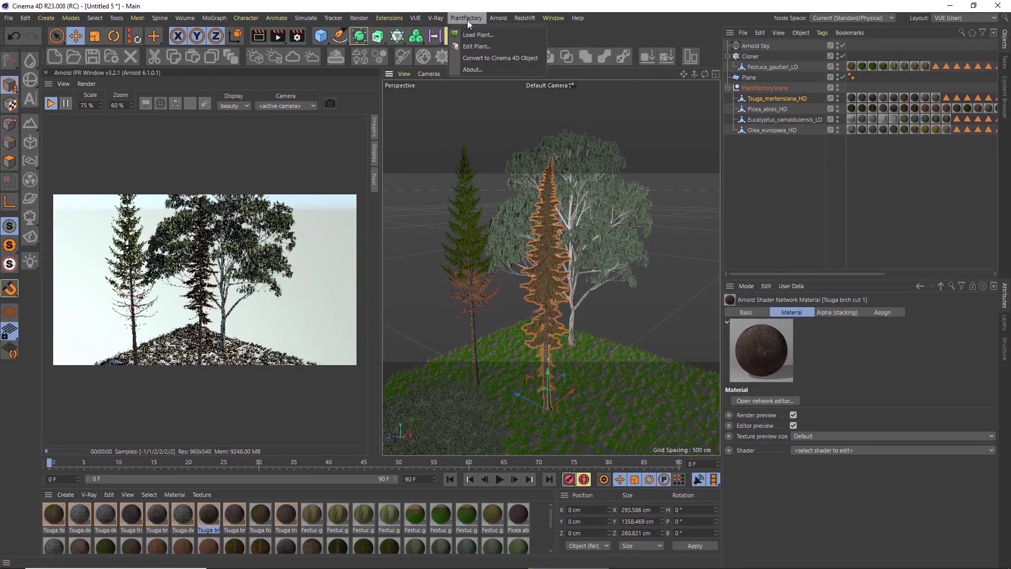
pyautogui.click(476, 56)
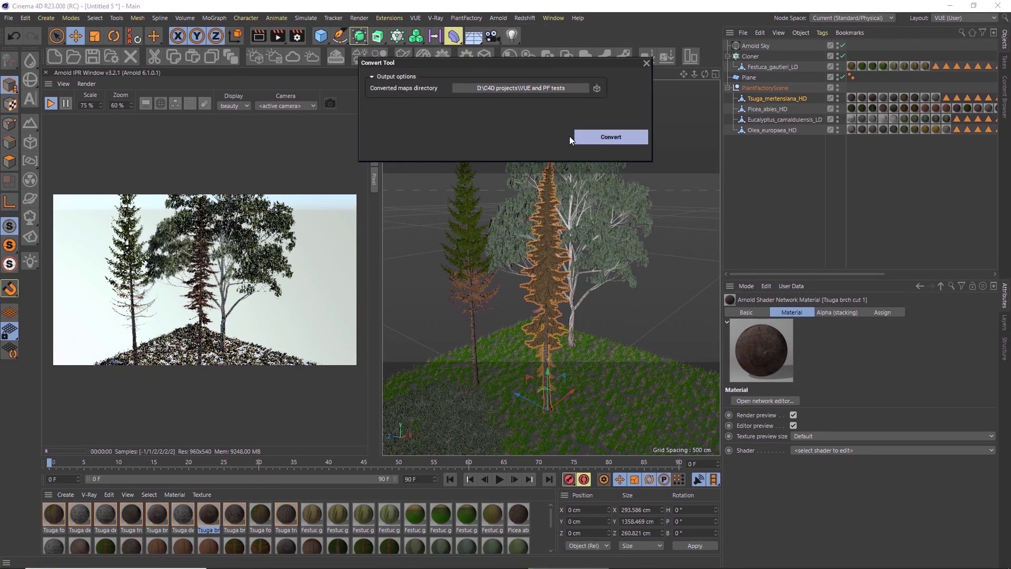
pyautogui.click(586, 137)
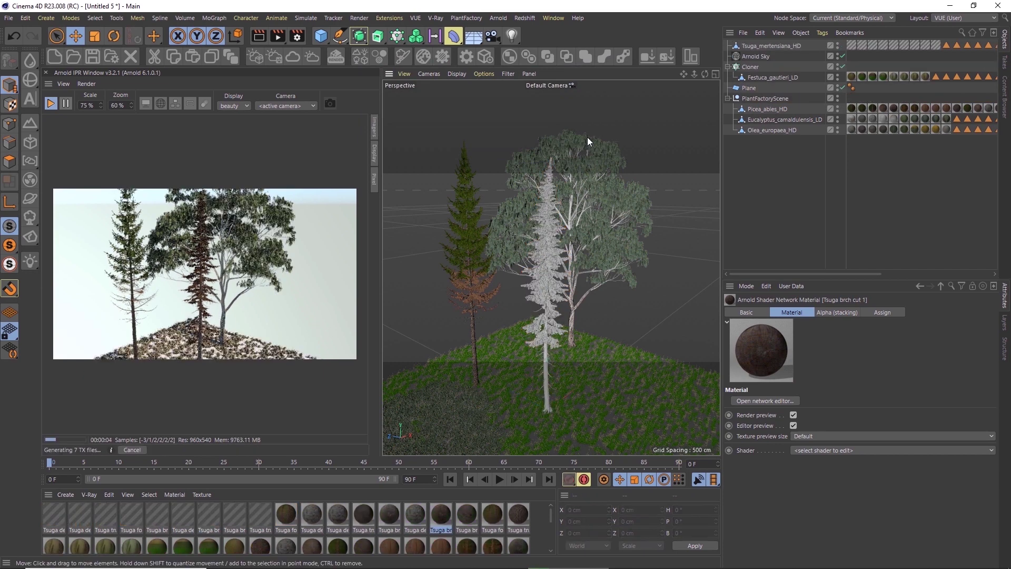
pyautogui.click(50, 104)
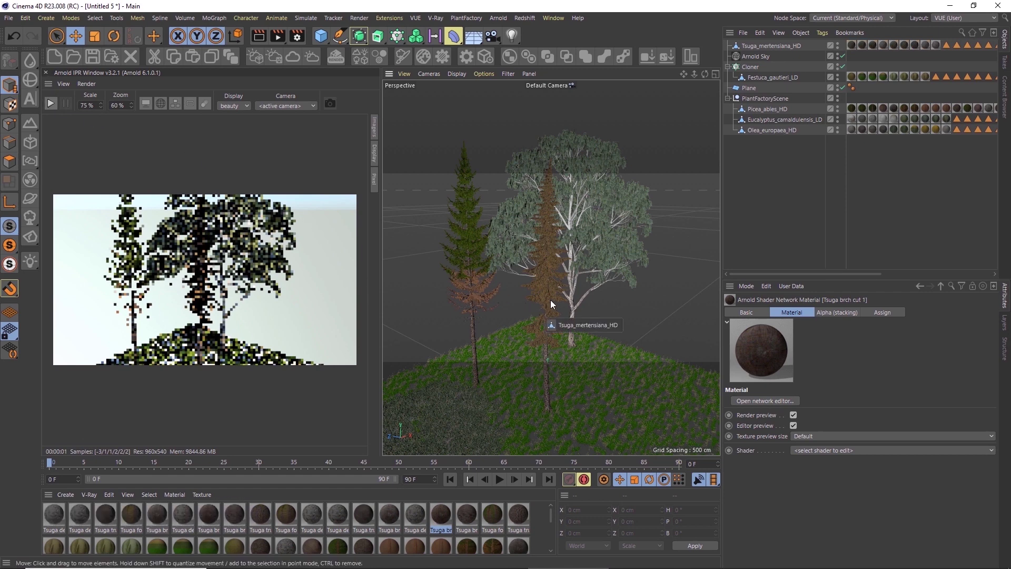
pyautogui.scroll(-10, 553, 276)
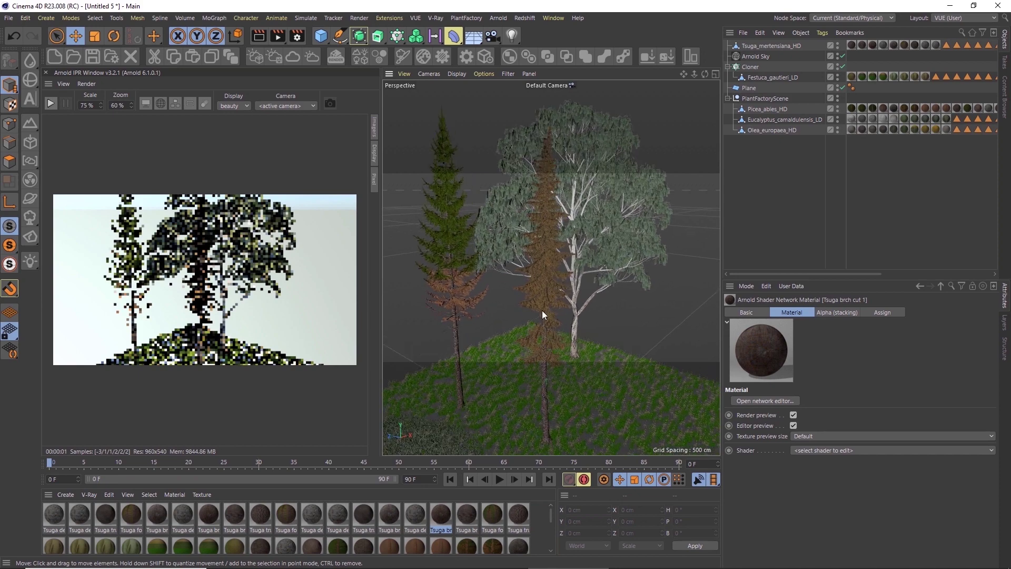
# Step: In Polygon mode, paint-select a vertical trunk strip plus lower trunk polygons on the Tsuga with Live Selection
pyautogui.scroll(10, 614, 260)
pyautogui.click(614, 259)
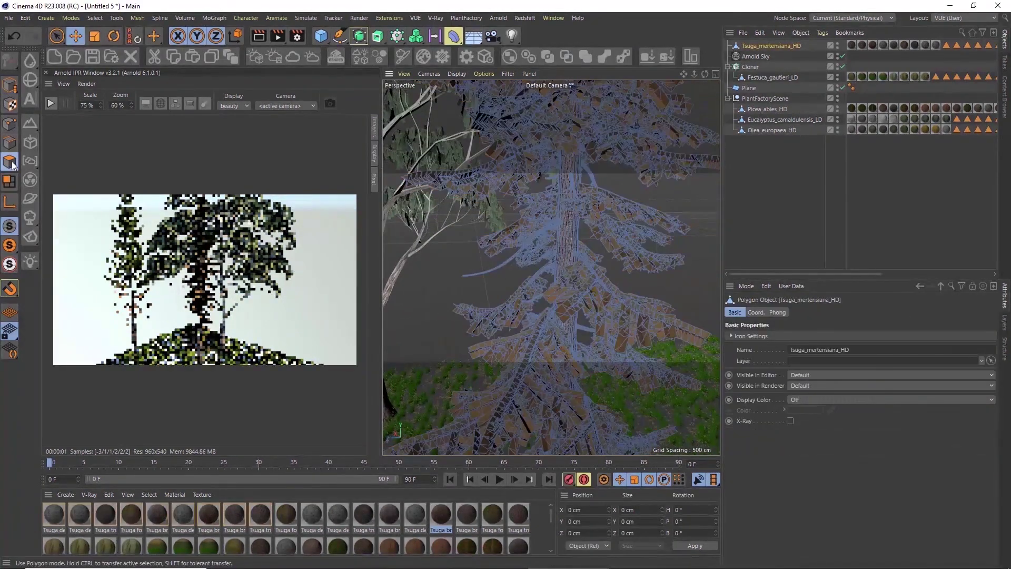
pyautogui.click(59, 35)
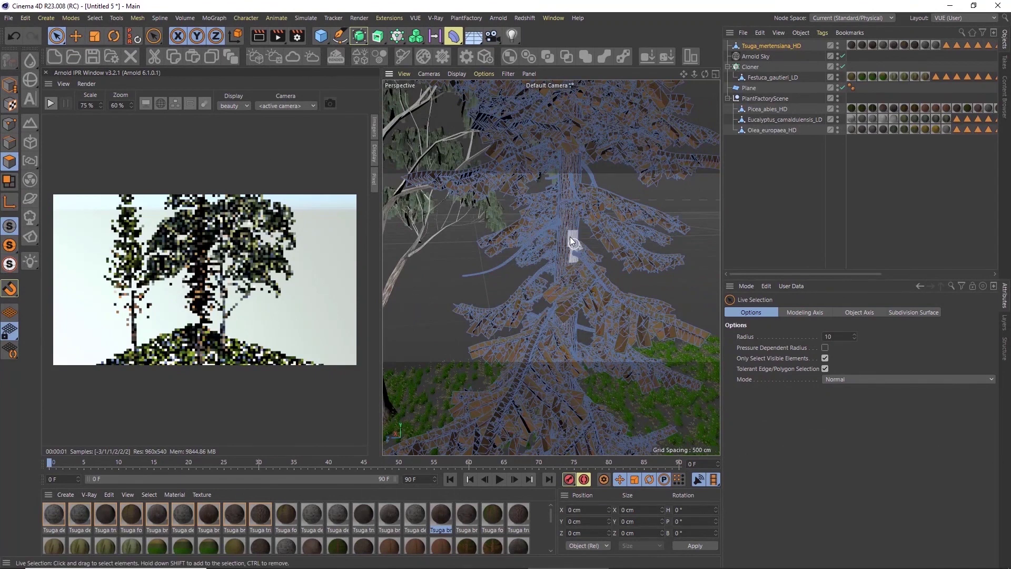
pyautogui.moveTo(567, 231); pyautogui.dragTo(566, 259)
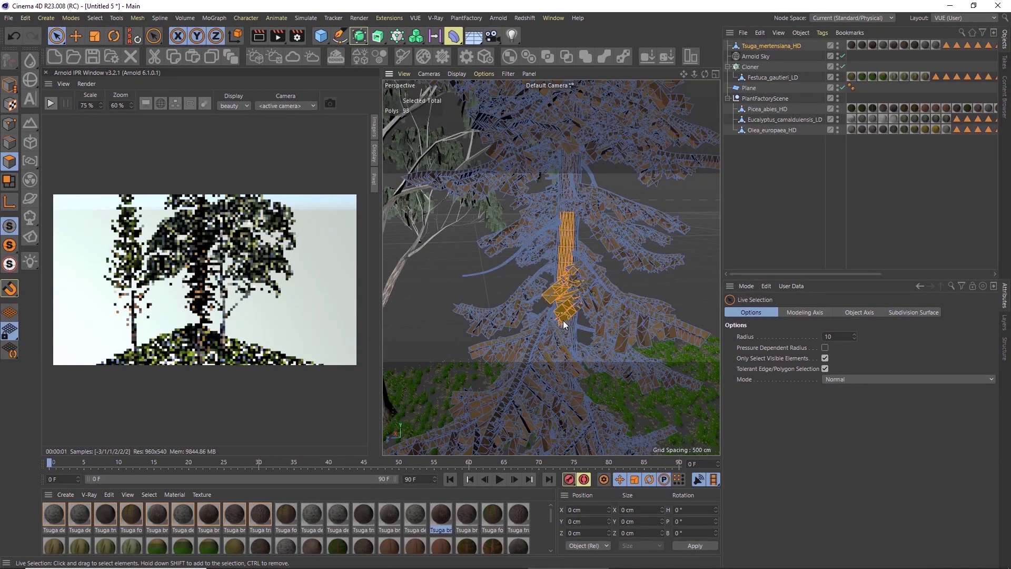
pyautogui.moveTo(563, 345); pyautogui.dragTo(564, 355)
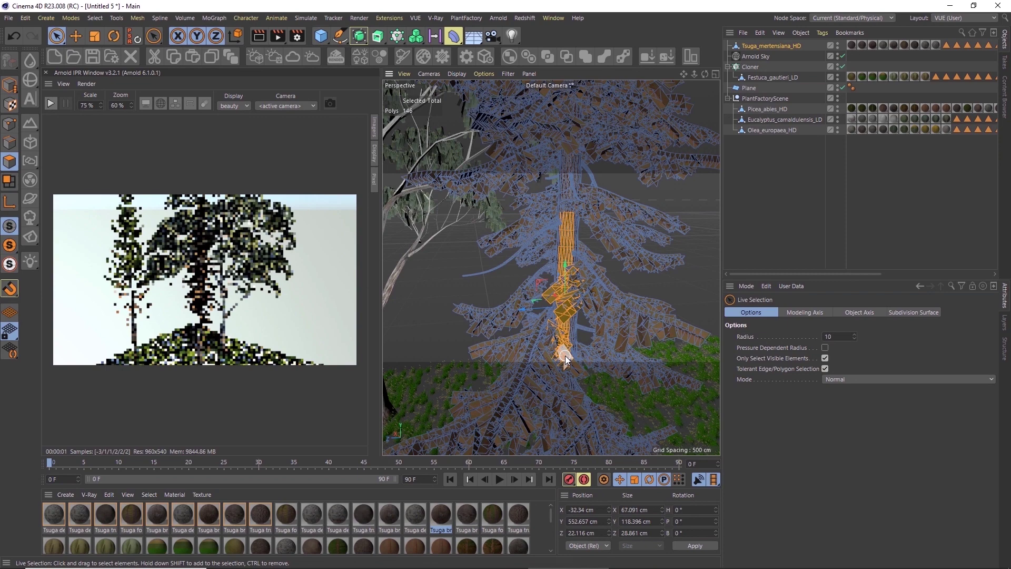
pyautogui.keyDown('alt'); pyautogui.moveTo(660, 290); pyautogui.dragTo(682, 264); pyautogui.keyUp('alt')
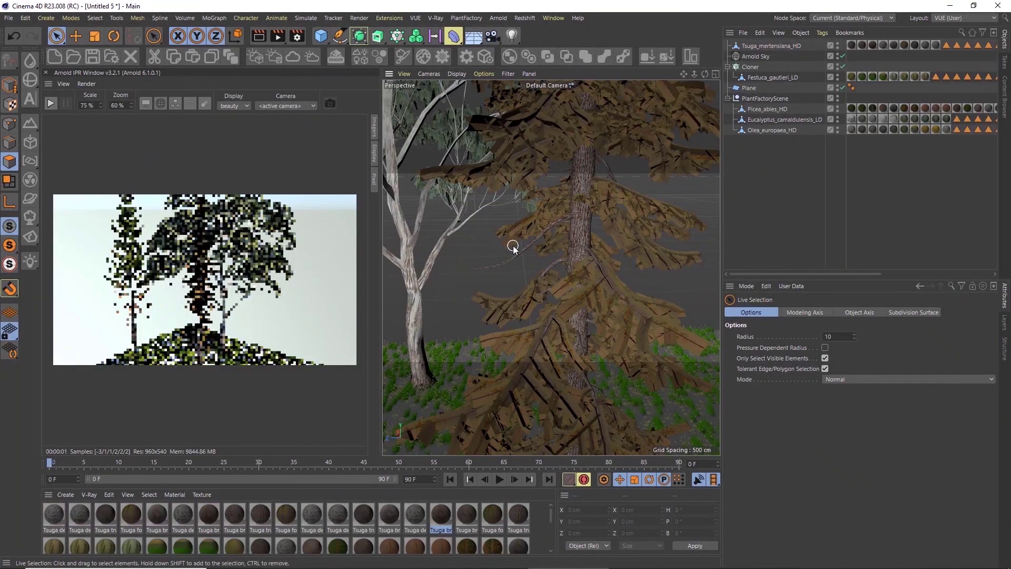
pyautogui.scroll(-10, 513, 247)
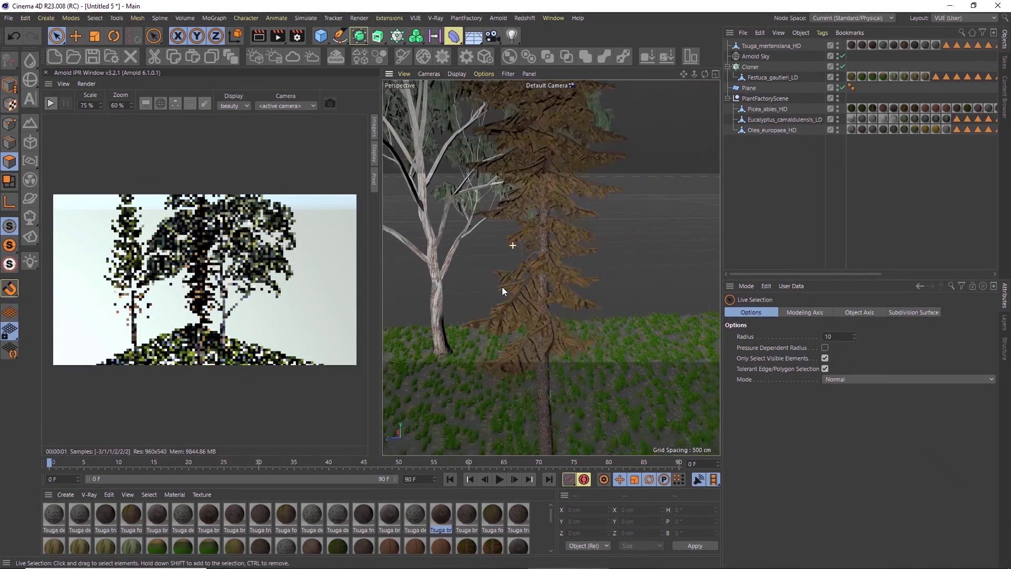
# Step: Restart the Arnold IPR preview and zoom the perspective view in on the Festuca grass
pyautogui.click(50, 103)
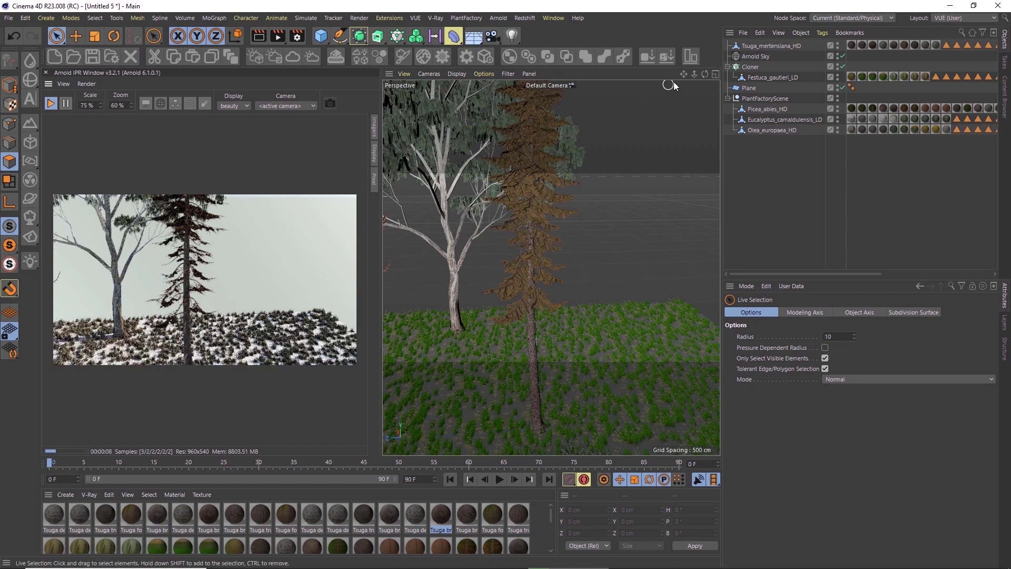
pyautogui.scroll(5, 550, 268)
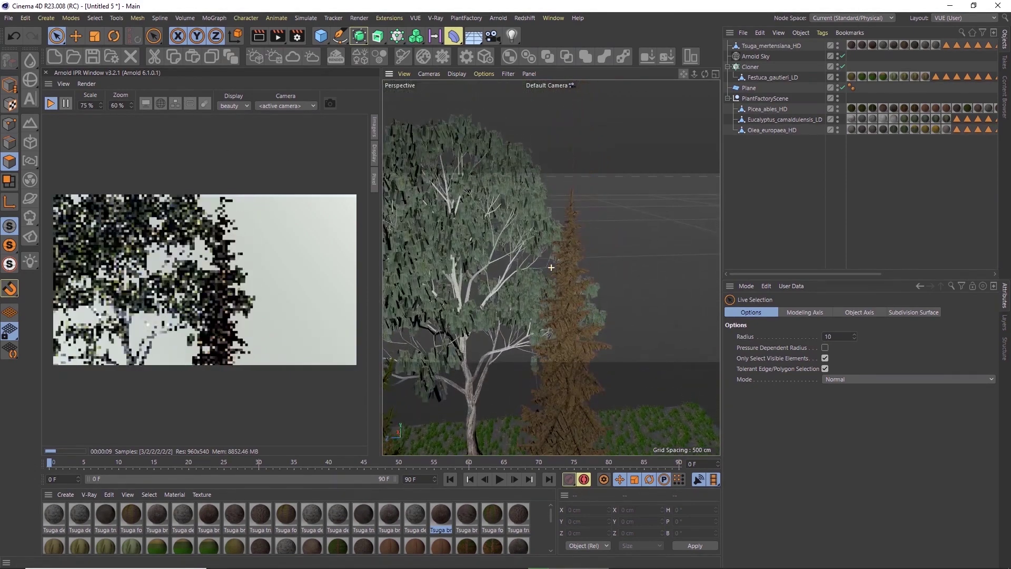
pyautogui.scroll(5, 551, 267)
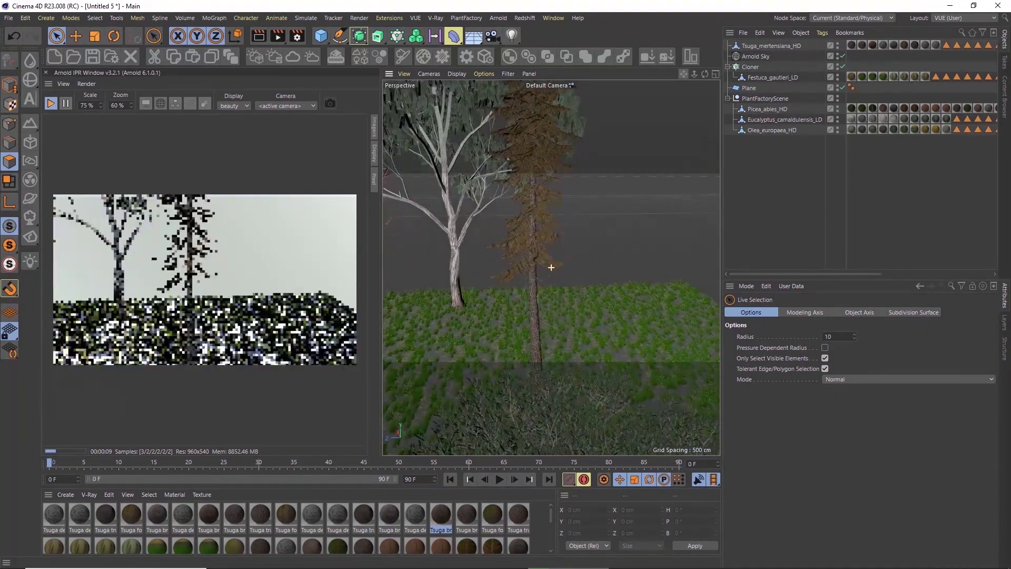
pyautogui.scroll(5, 551, 268)
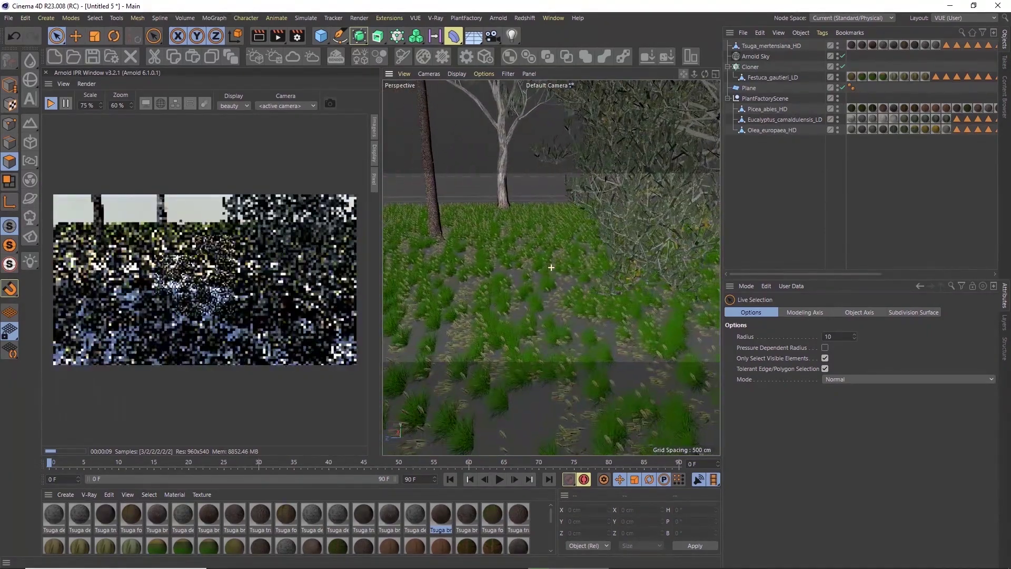